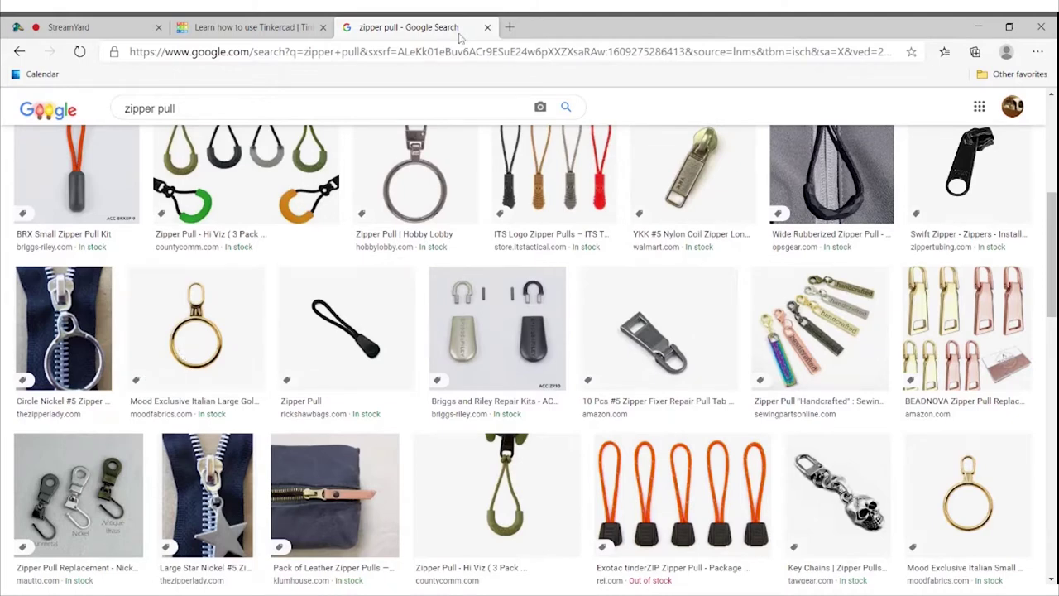
Close the 'zipper pull' Google image results to return to the Tinkercad Learn page
left_click(487, 28)
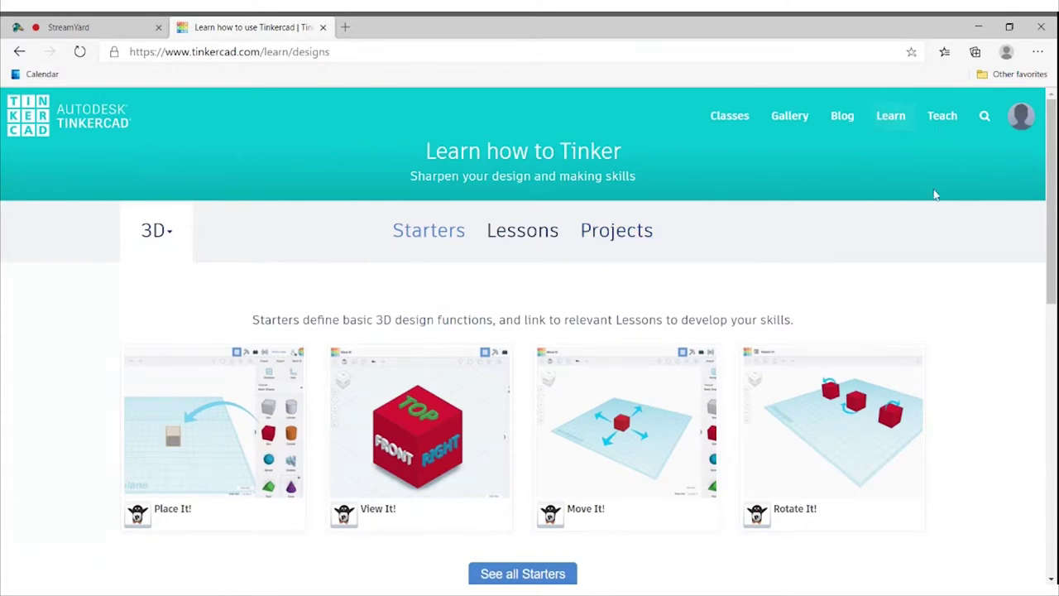
Open the Making Everyday Objects: Part One project from the full projects gallery
left_click(644, 246)
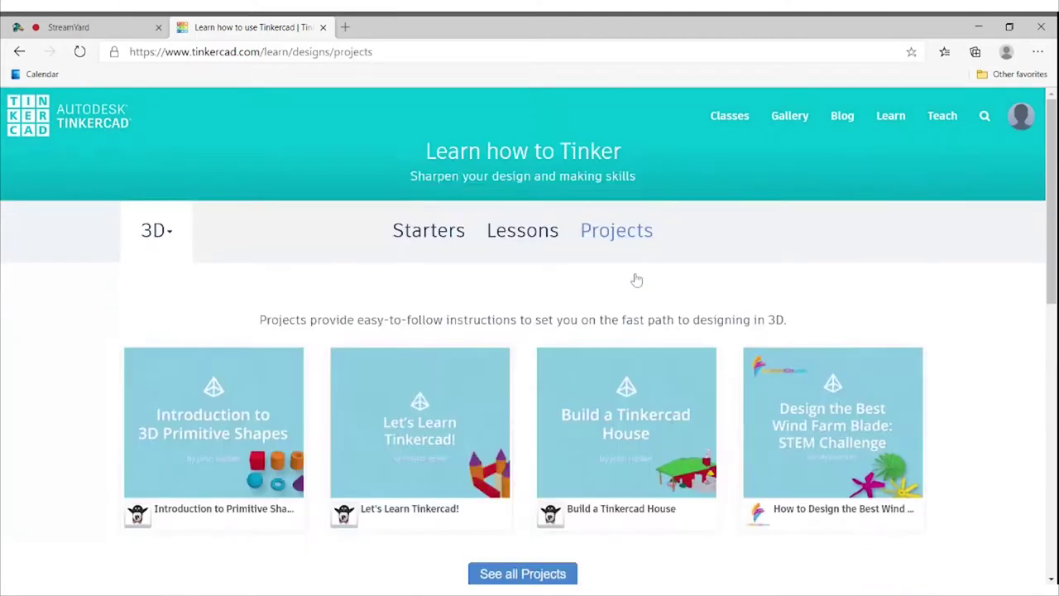
scroll(636, 278, "down", 1)
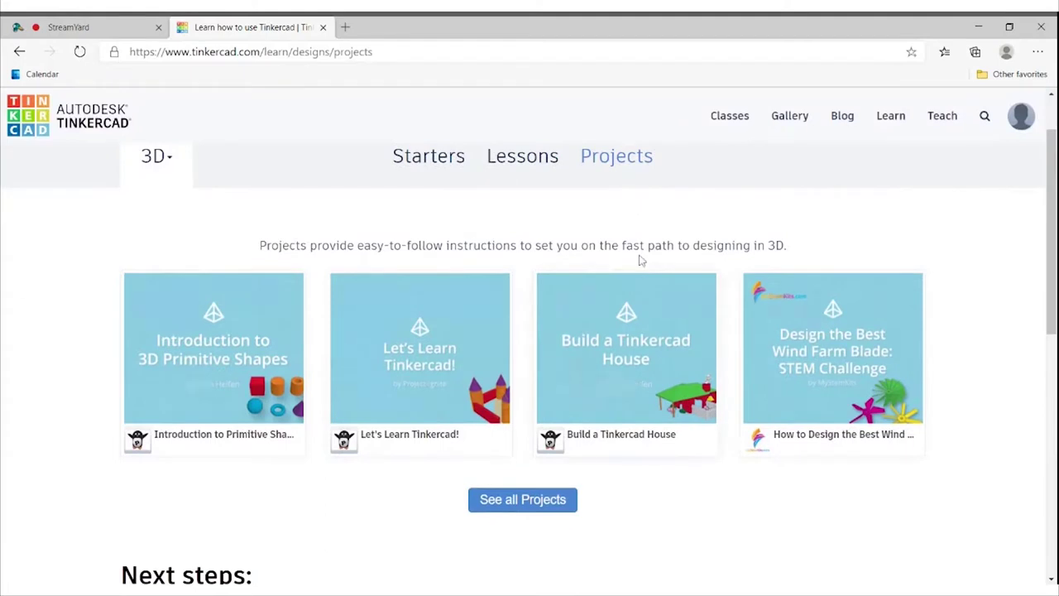
left_click(530, 502)
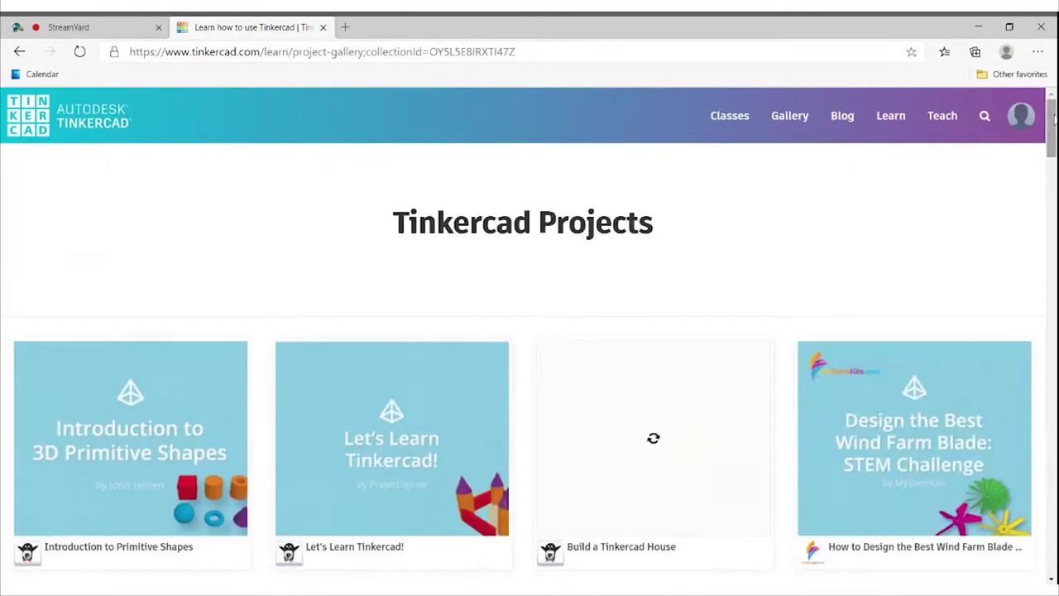
left_click_drag(1053, 124, 1053, 521)
scroll(529, 365, "up", 2)
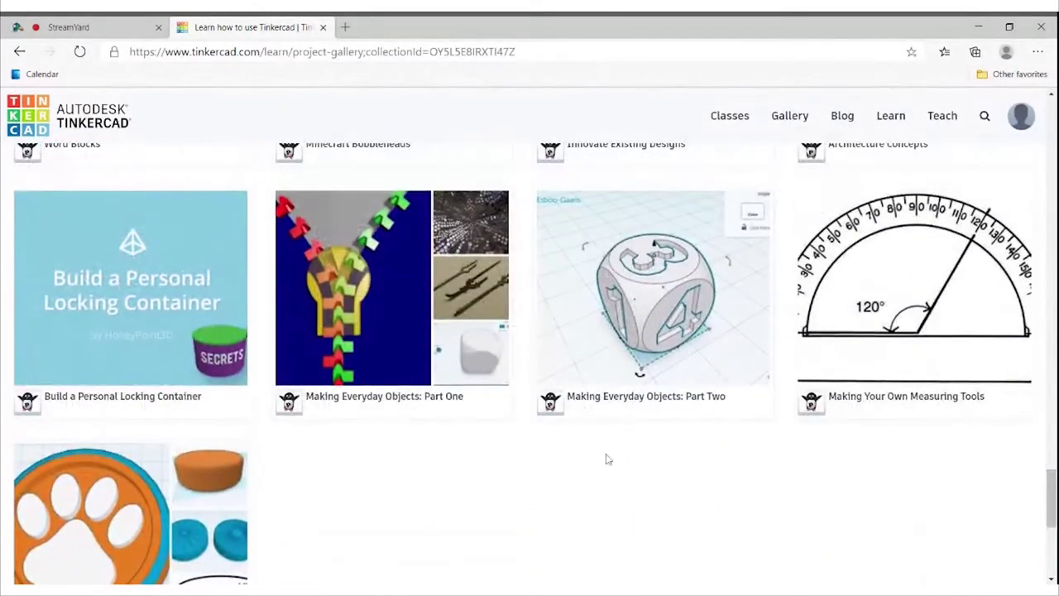
left_click(385, 409)
left_click(364, 409)
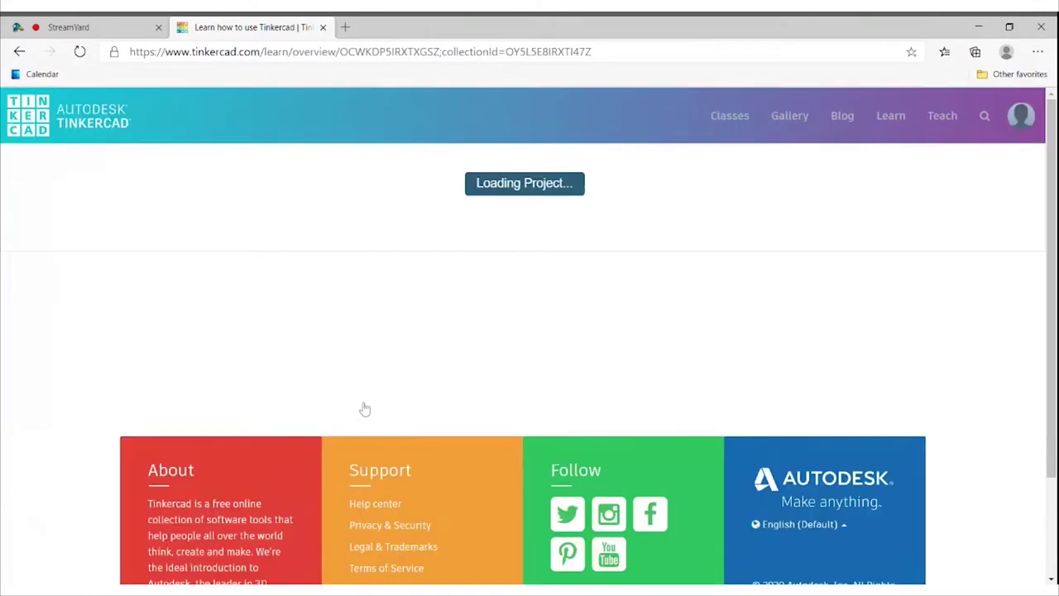
Start lesson 4, Backpack Zipper Pull, in the 3D editor
scroll(591, 381, "down", 3)
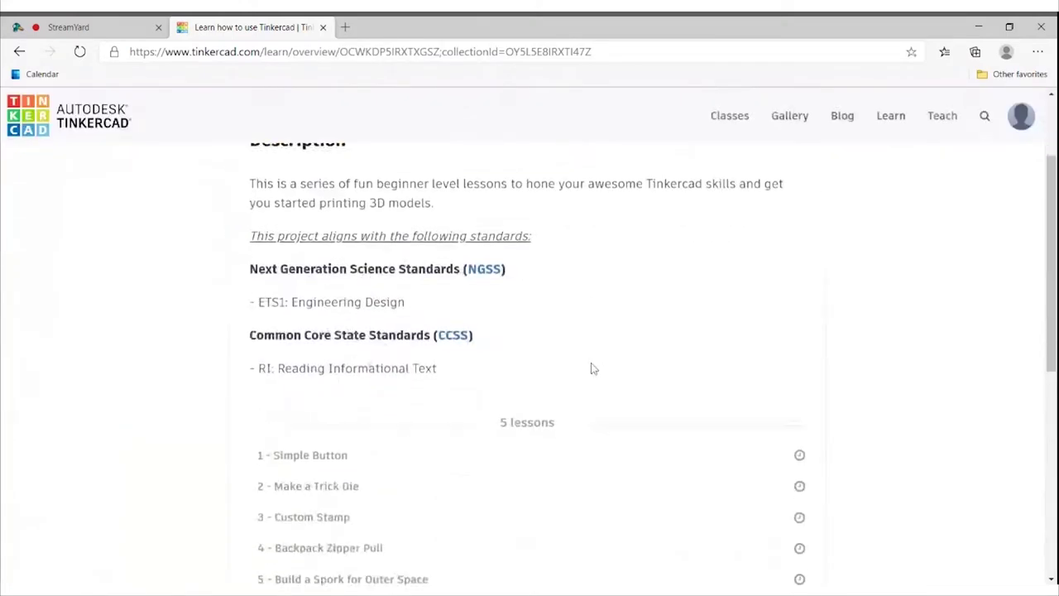
mouse_move(526, 361)
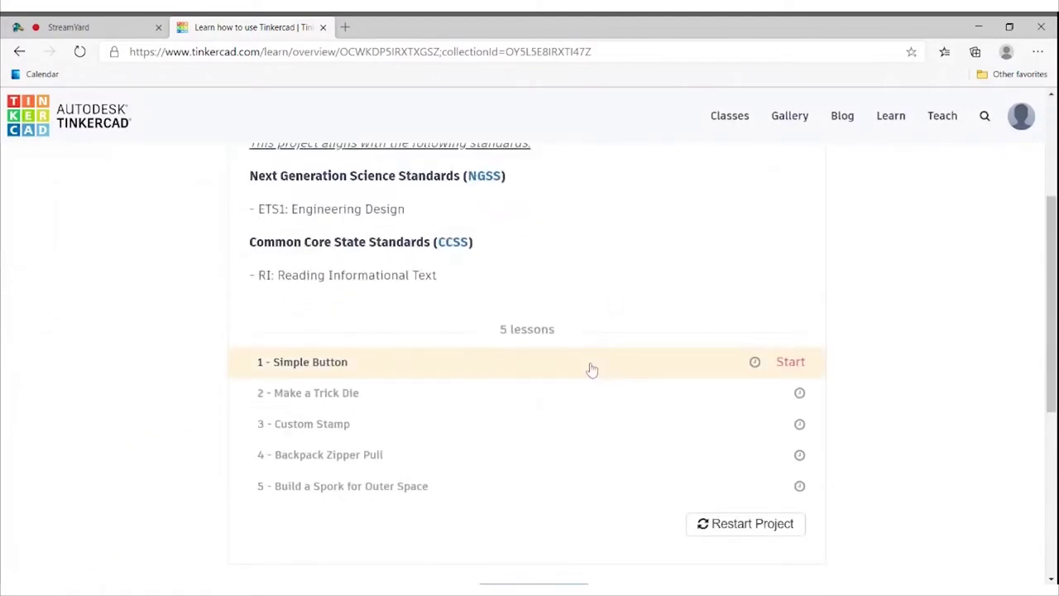
scroll(584, 376, "down", 1)
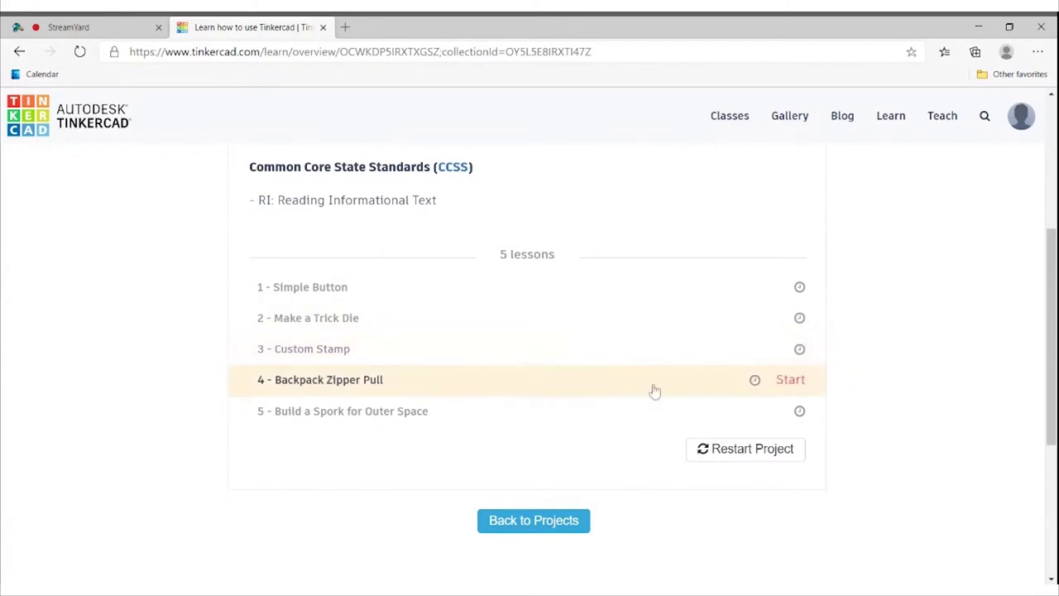
left_click(791, 380)
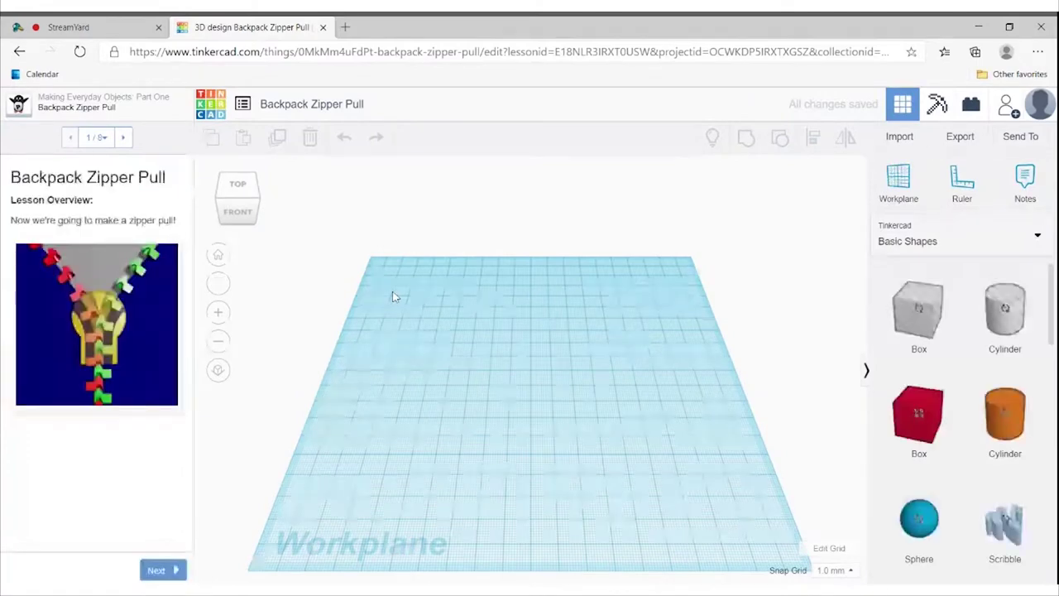
Advance the lesson past Background to the First Element of a Repeating Pattern page
left_click(176, 571)
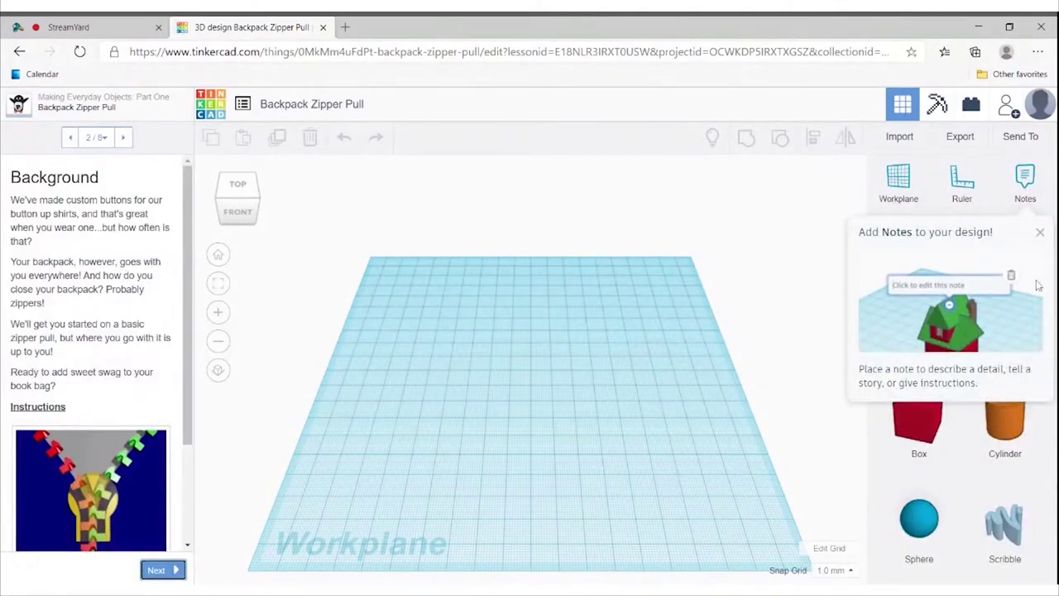
left_click(1040, 234)
scroll(91, 372, "down", 3)
left_click(161, 571)
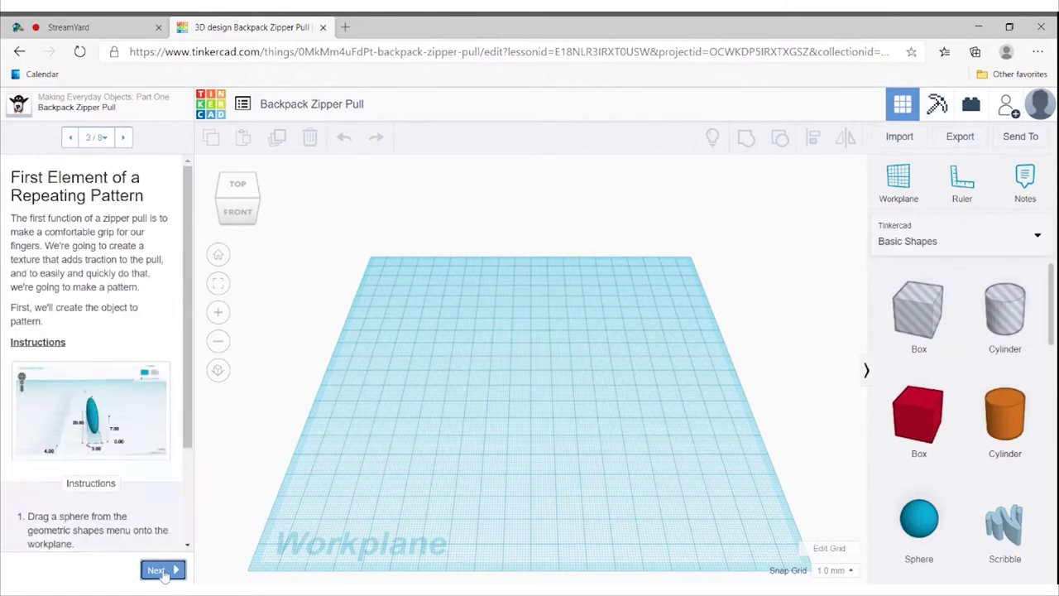
Pick a Sphere from Basic Shapes and bring it onto the workplane
scroll(166, 358, "down", 1)
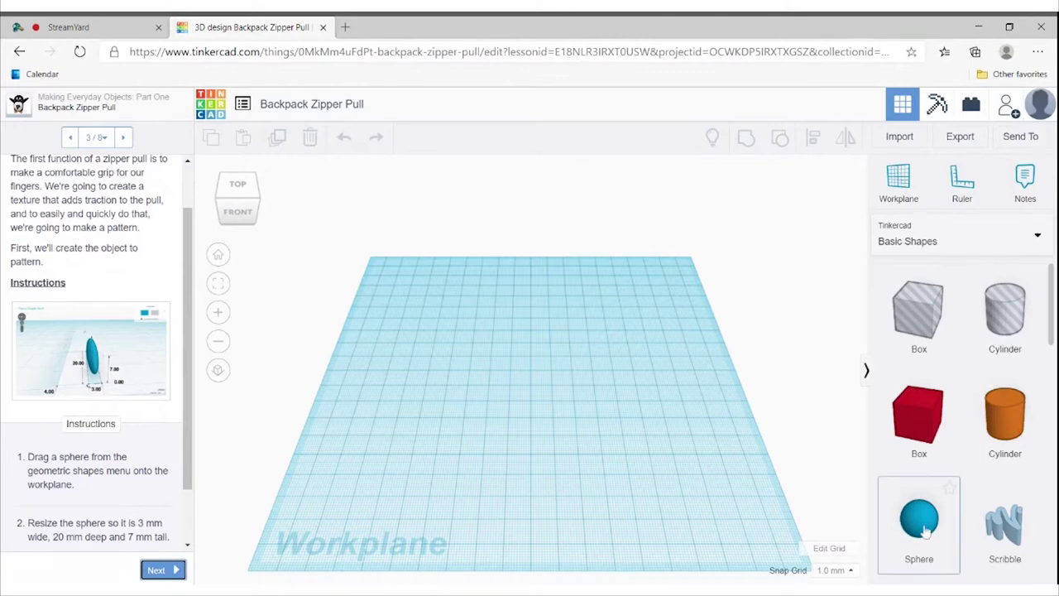
left_click(919, 520)
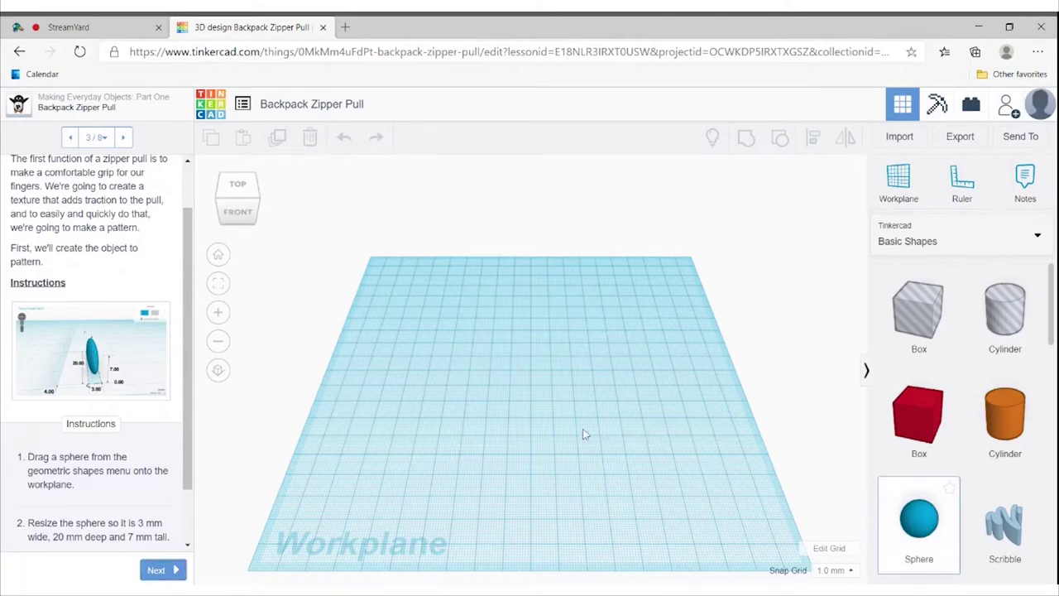
left_click(513, 405)
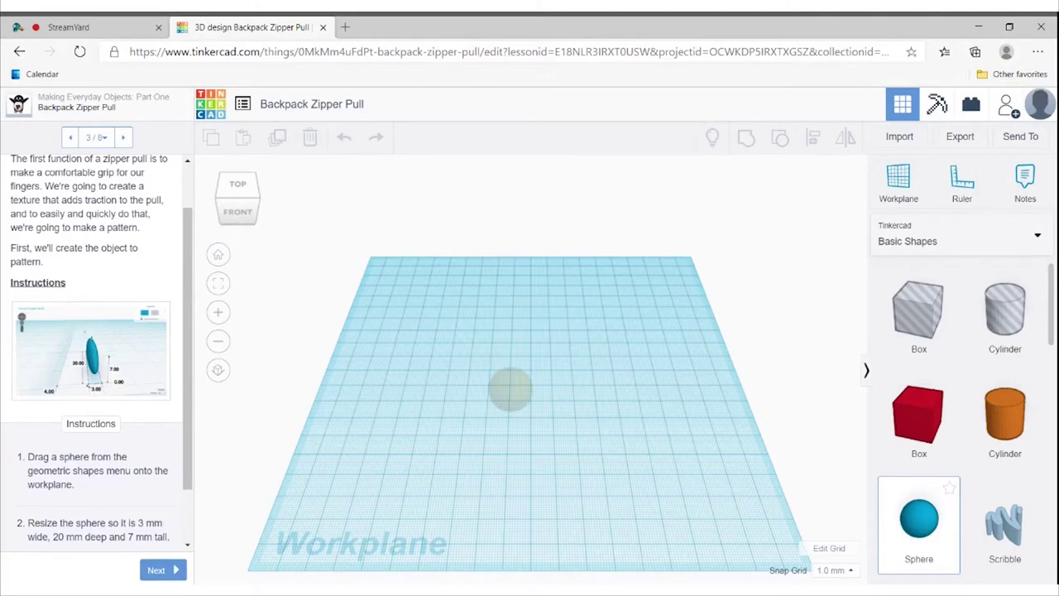
Place the sphere at the workplane centre and flatten it to 3 mm wide by 20 mm deep
left_click(511, 389)
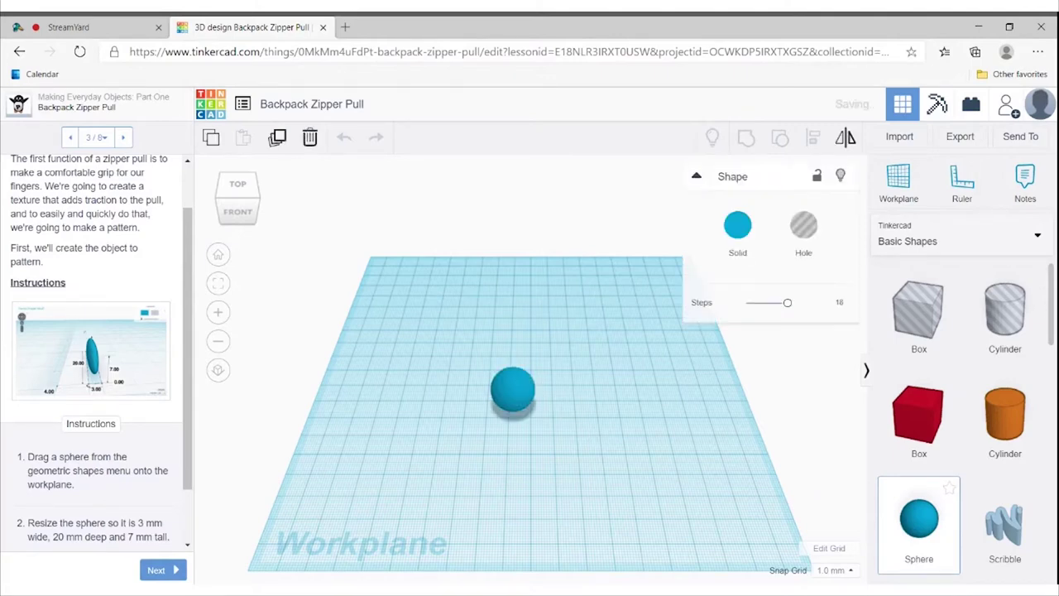
scroll(186, 411, "down", 2)
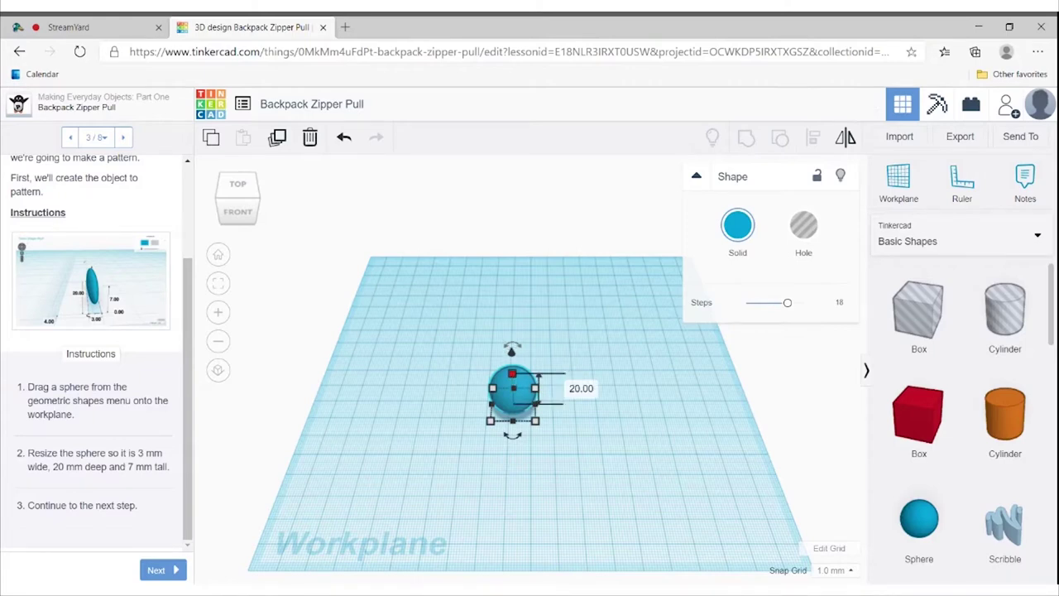
left_click_drag(513, 381, 516, 398)
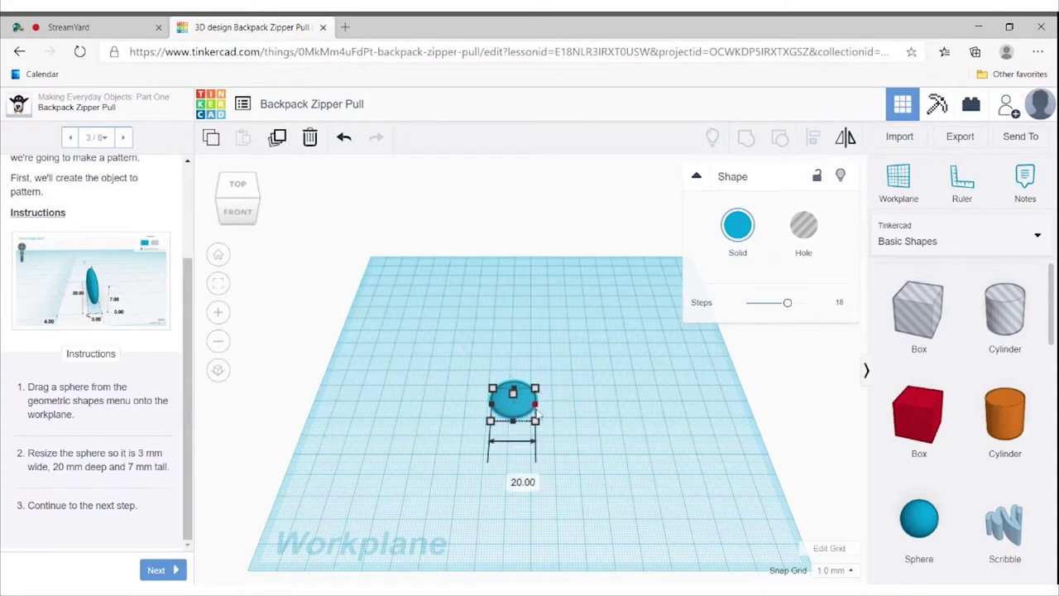
left_click_drag(534, 405, 500, 409)
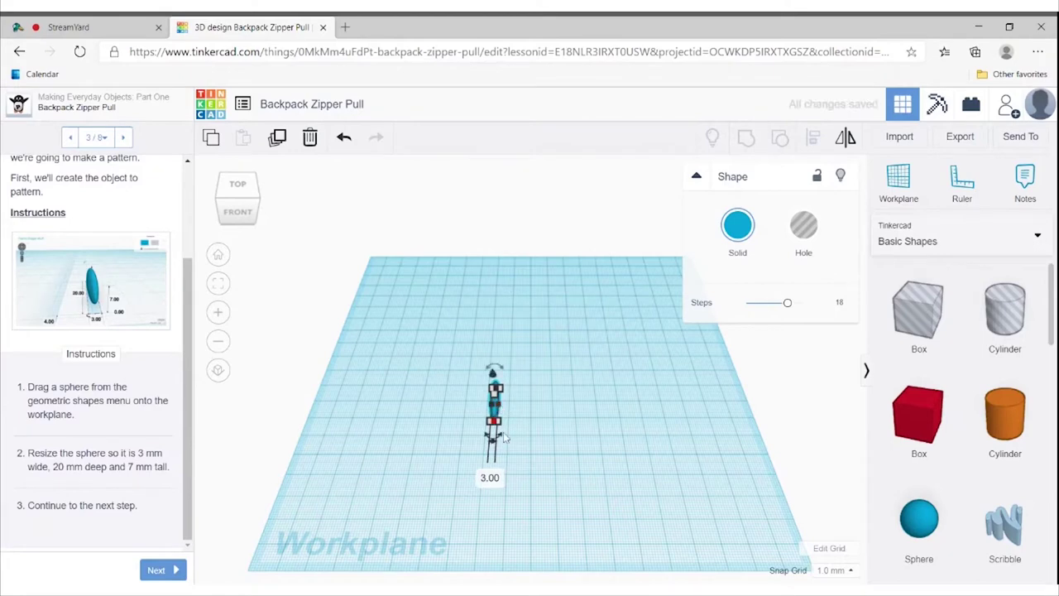
scroll(528, 429, "up", 2)
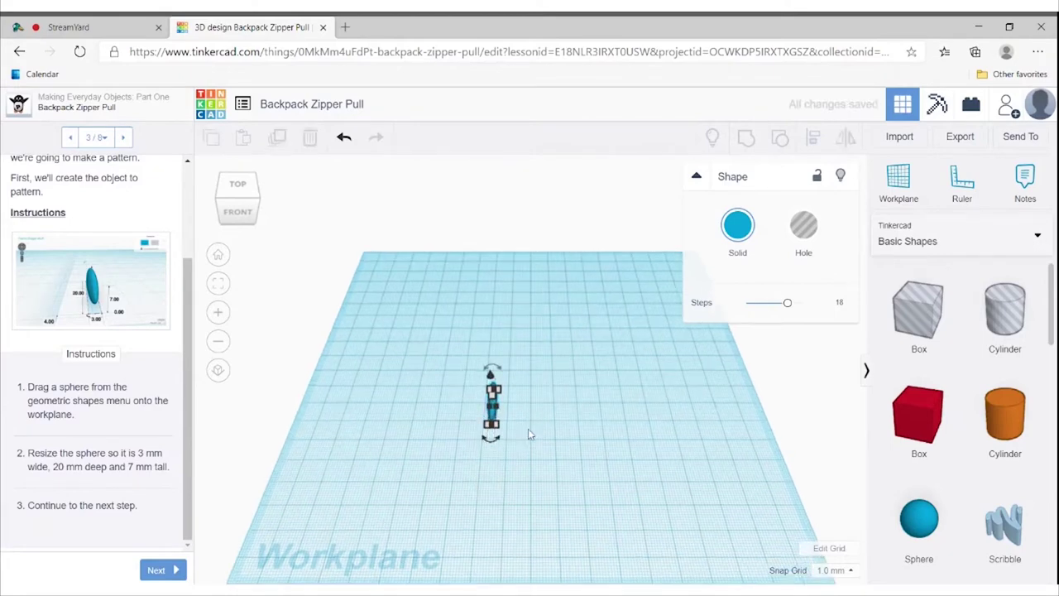
Reselect the flattened sphere and advance the lesson to Duplicating the Sphere
left_click(528, 429)
scroll(525, 439, "up", 3)
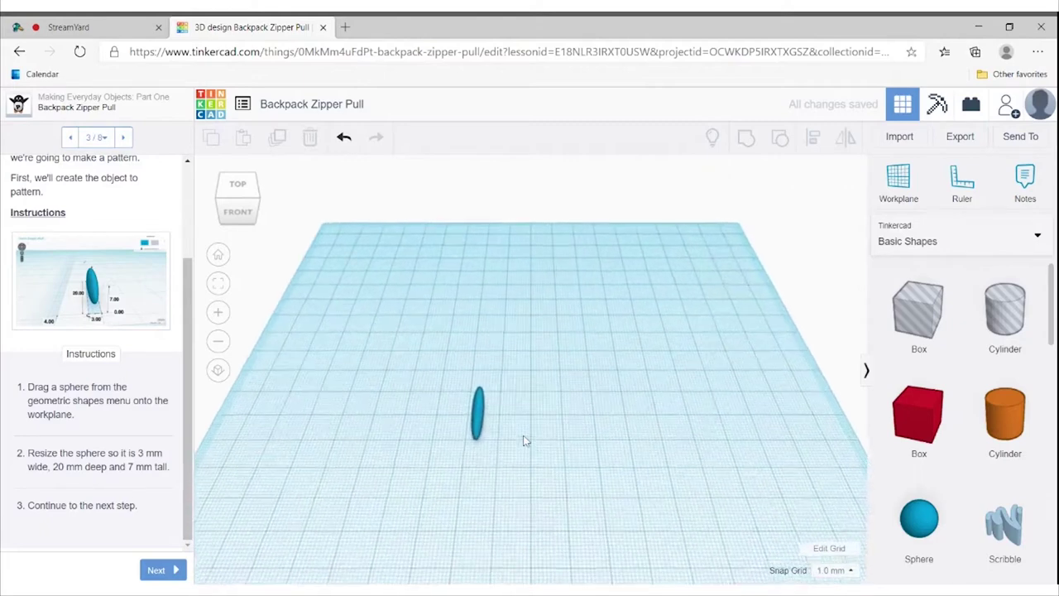
scroll(473, 466, "up", 2)
left_click(457, 460)
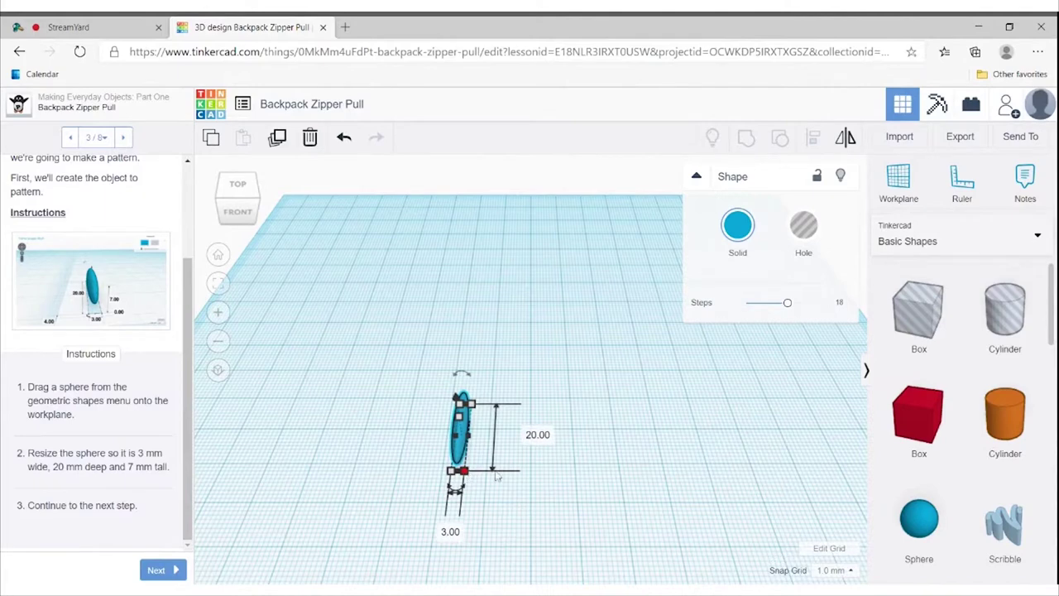
scroll(231, 496, "down", 2)
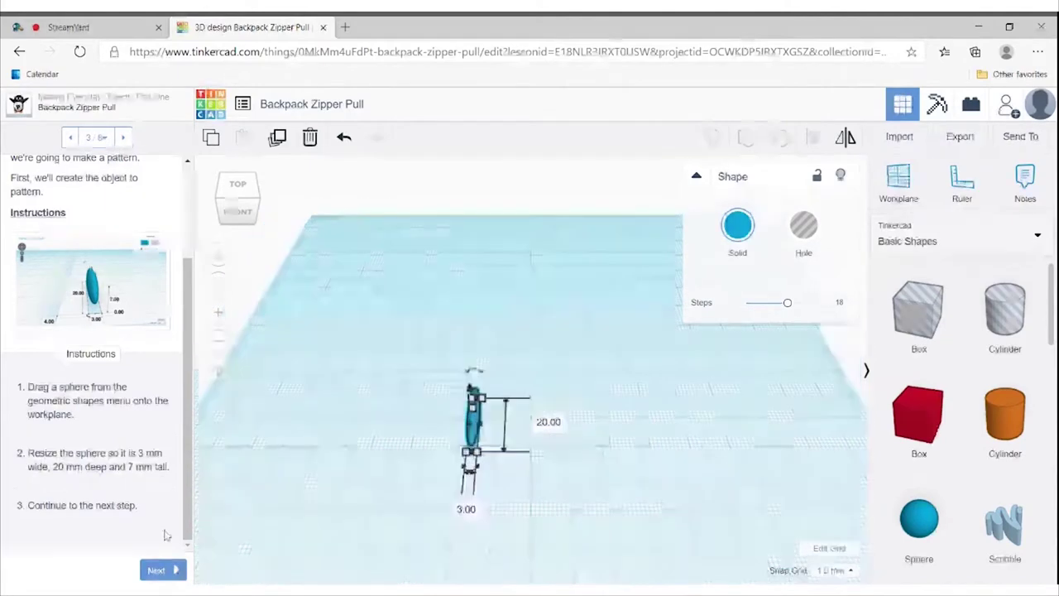
left_click(159, 571)
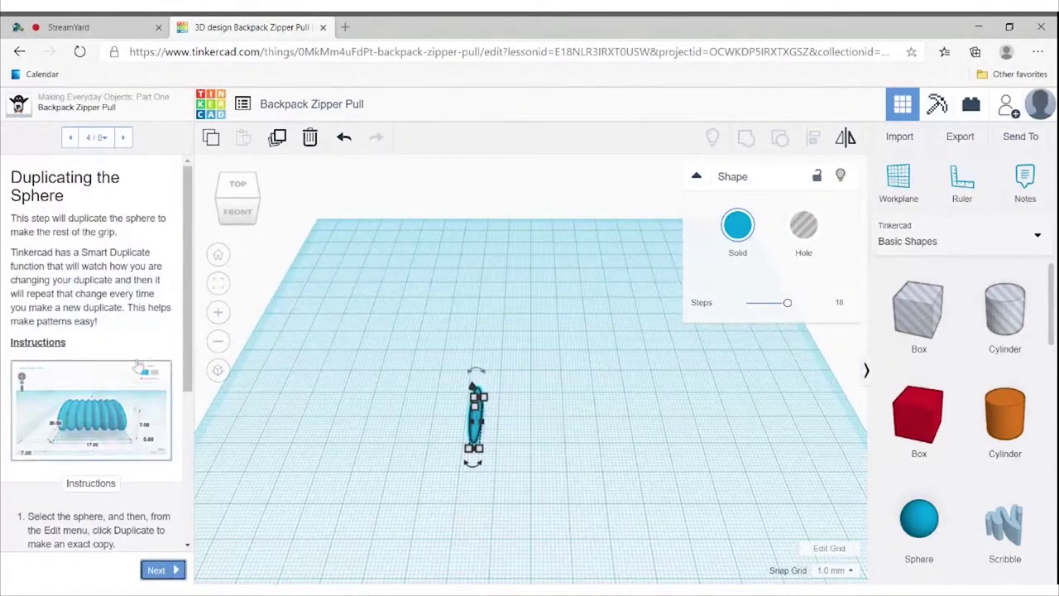
Duplicate the flattened sphere and nudge the copy 2 mm to the right
scroll(114, 330, "down", 2)
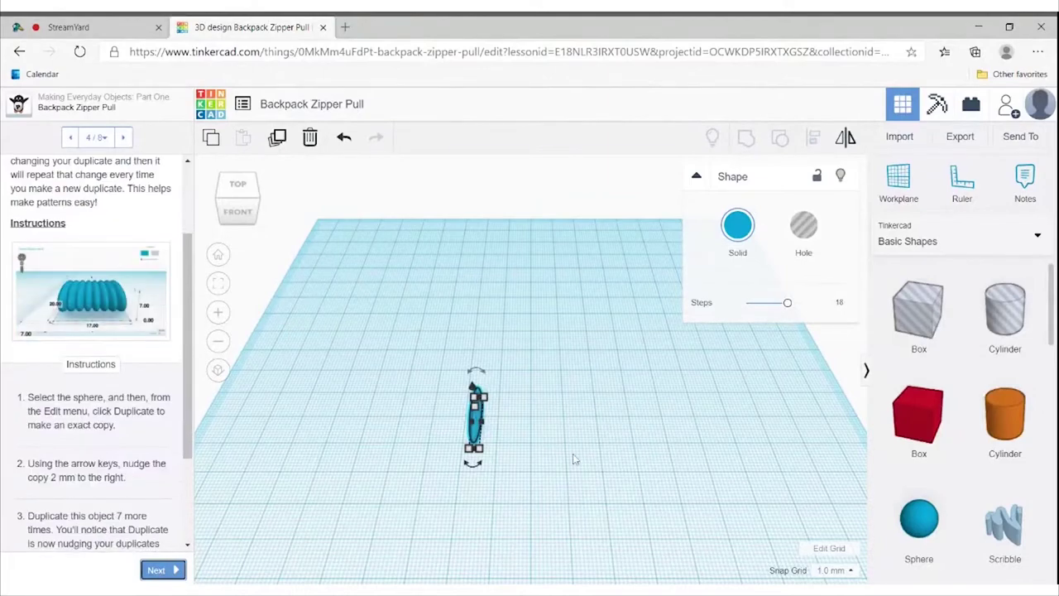
scroll(571, 456, "up", 3)
left_click(516, 485)
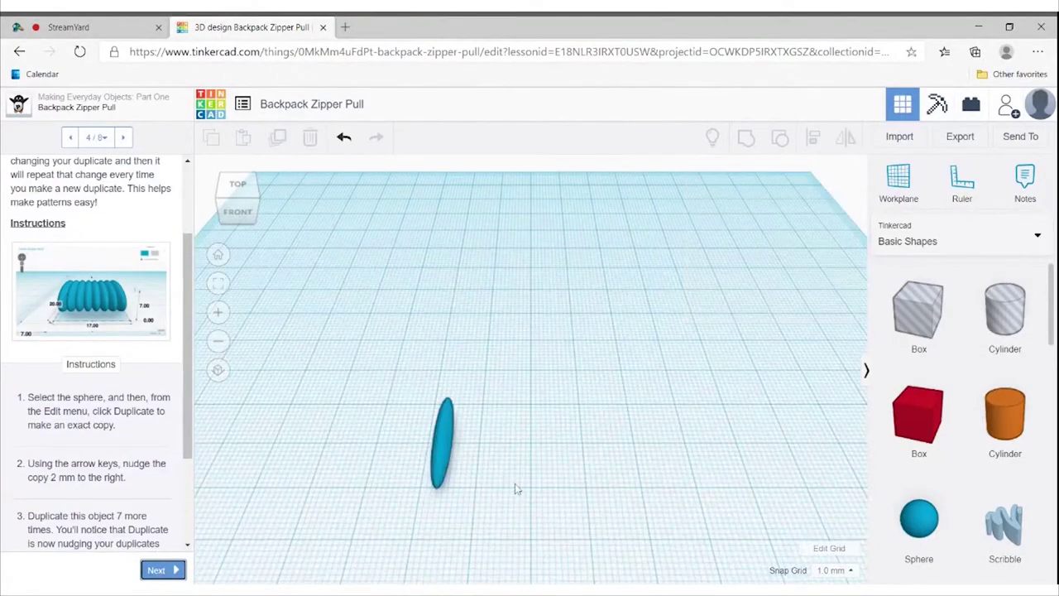
left_click(445, 459)
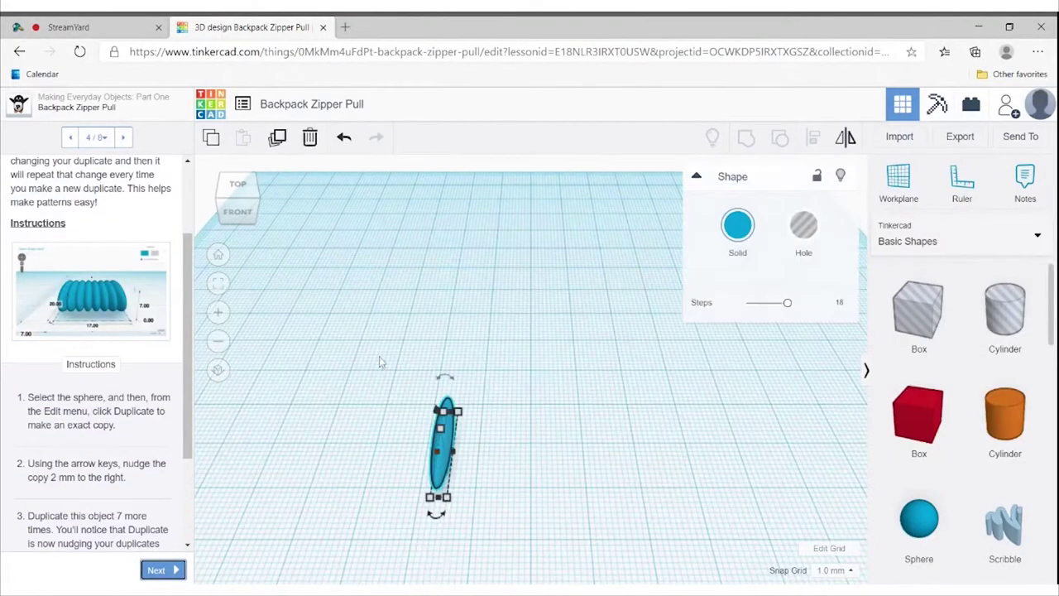
left_click(276, 141)
left_click(275, 139)
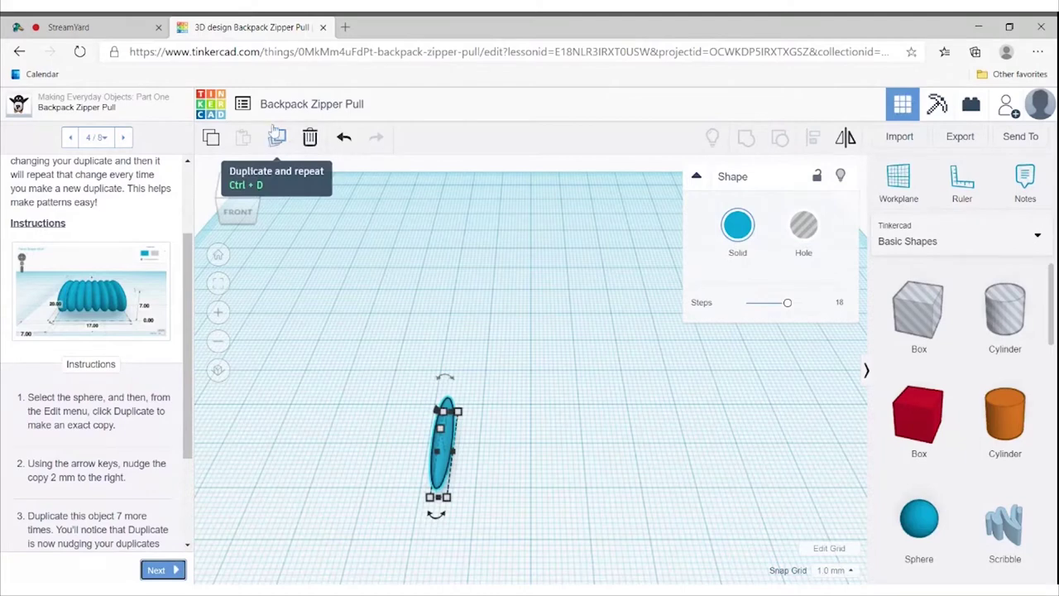
left_click(275, 132)
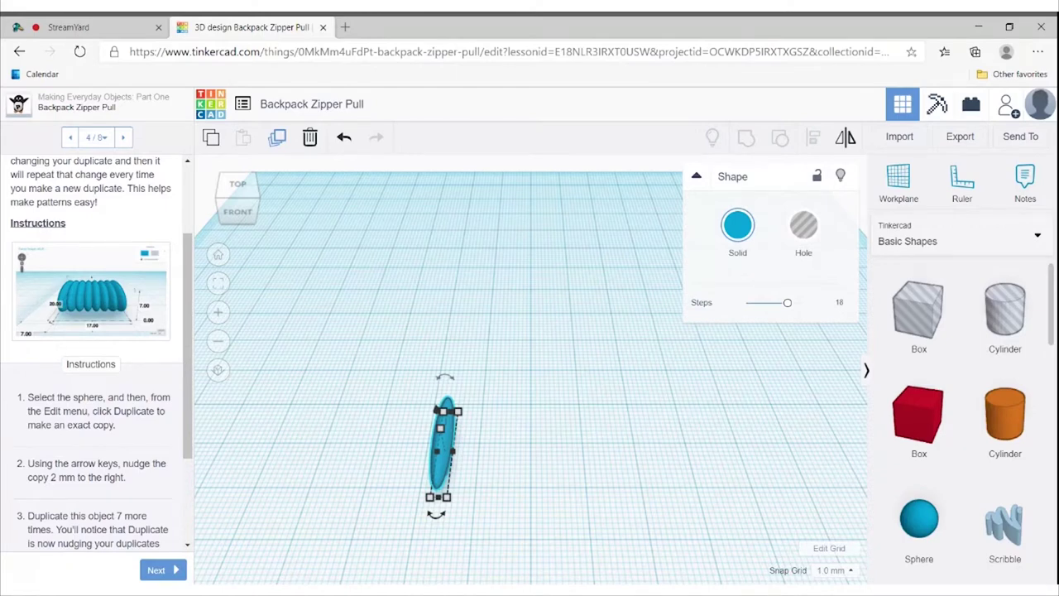
key("Right")
key("Right")
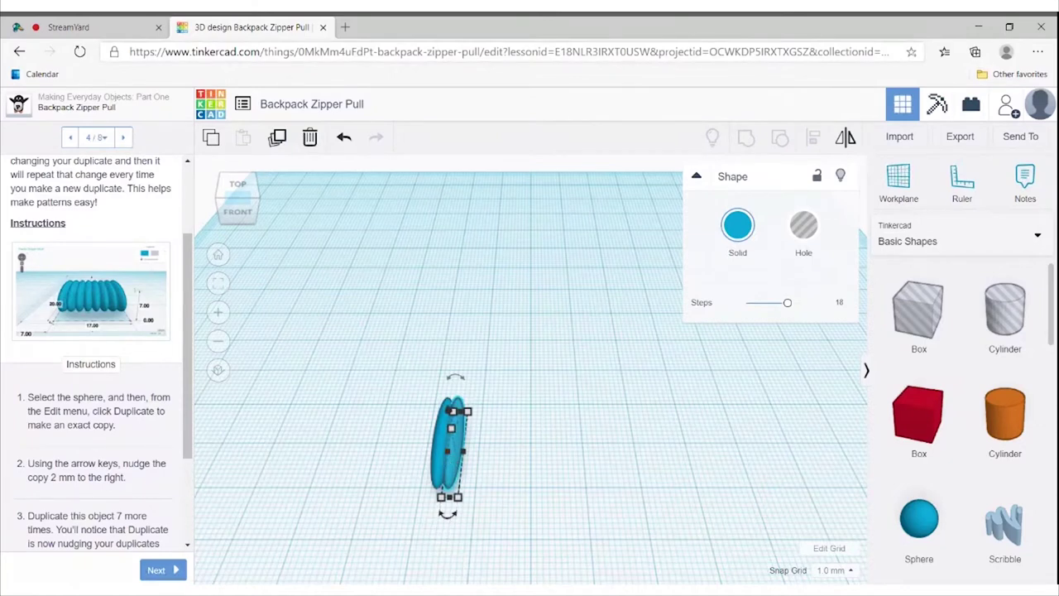
Repeat the shifted duplicate to extend the row to eight evenly spaced rings
left_click(277, 139)
left_click(277, 139)
left_click(277, 139)
left_click(277, 139)
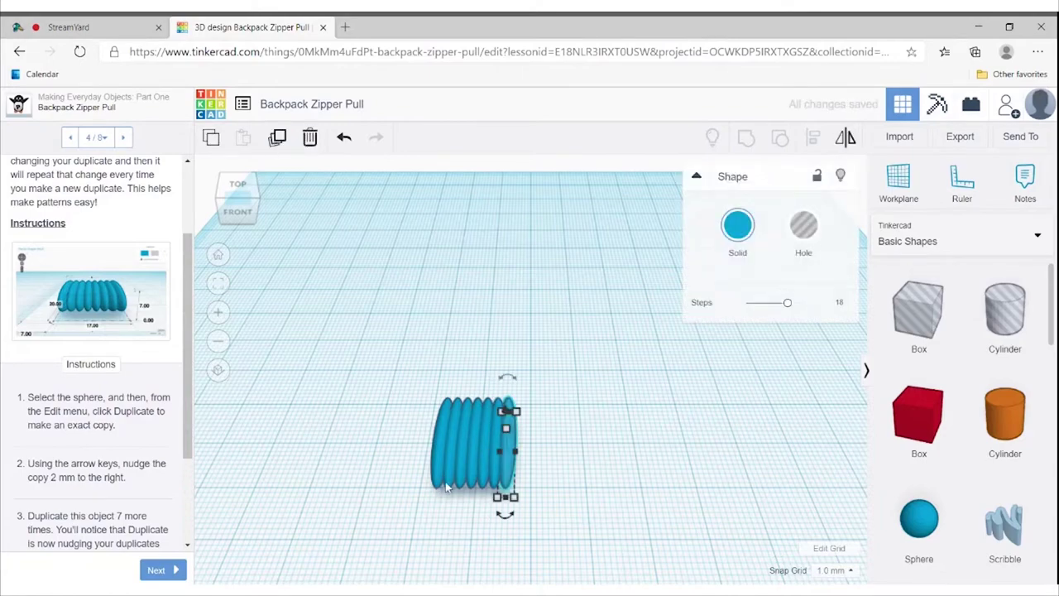
left_click(277, 139)
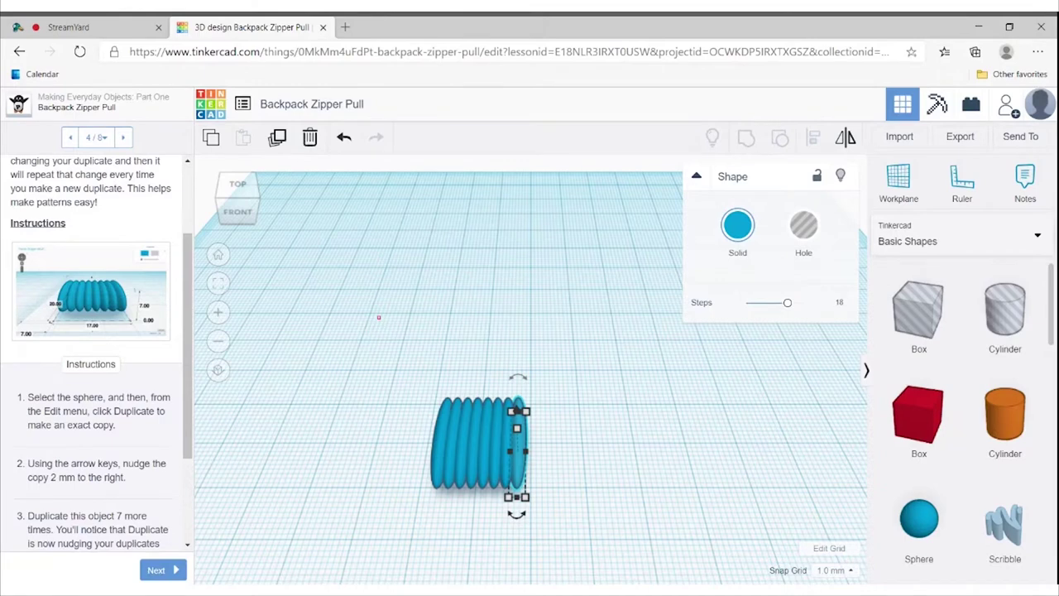
Group all eight rings into one ribbed grip and advance to Making the Bottom Flat
left_click_drag(379, 317, 584, 548)
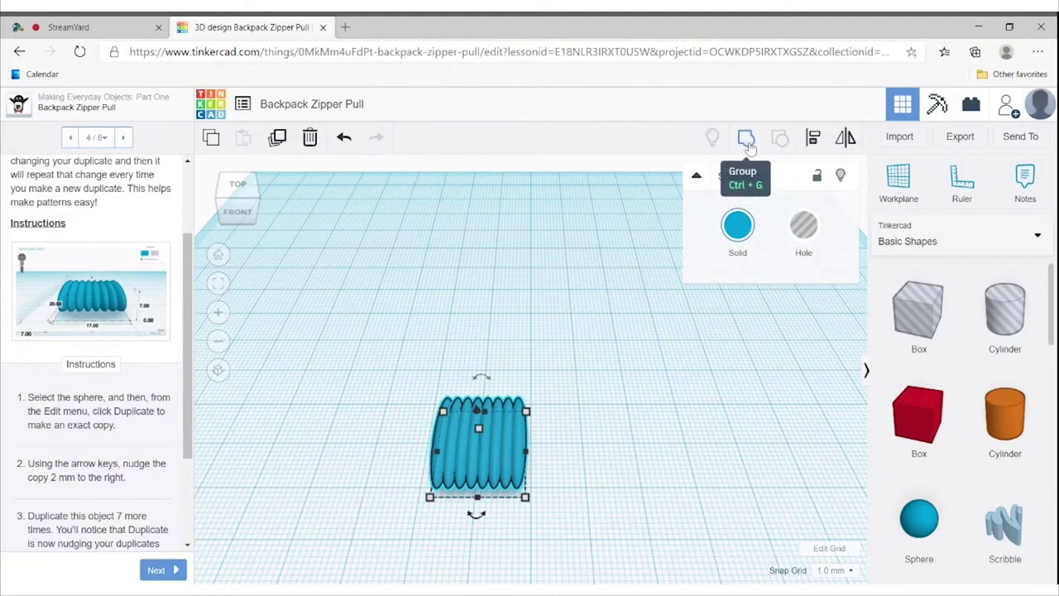
left_click(746, 140)
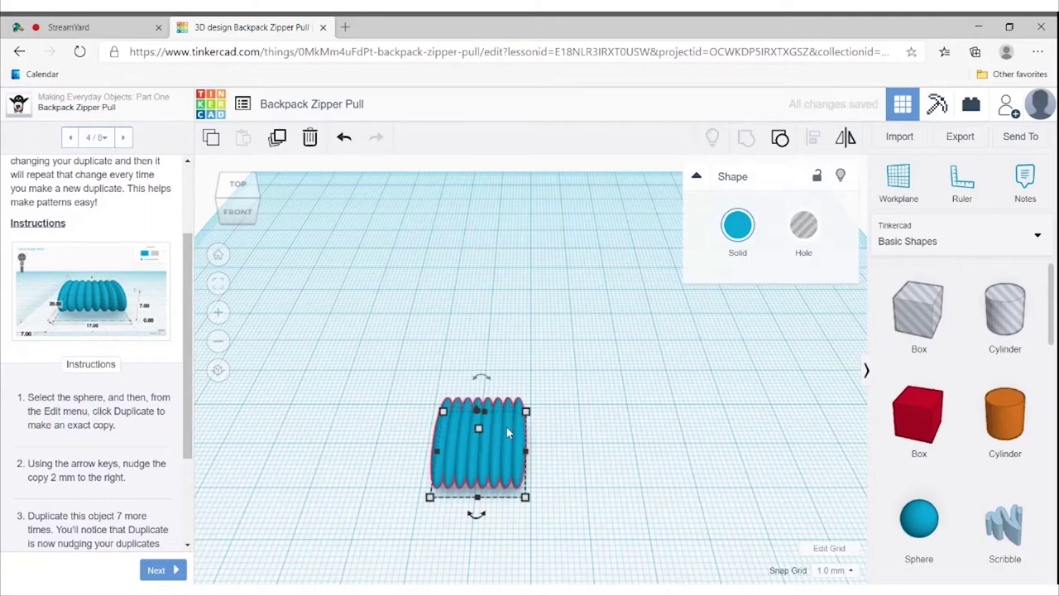
left_click(170, 570)
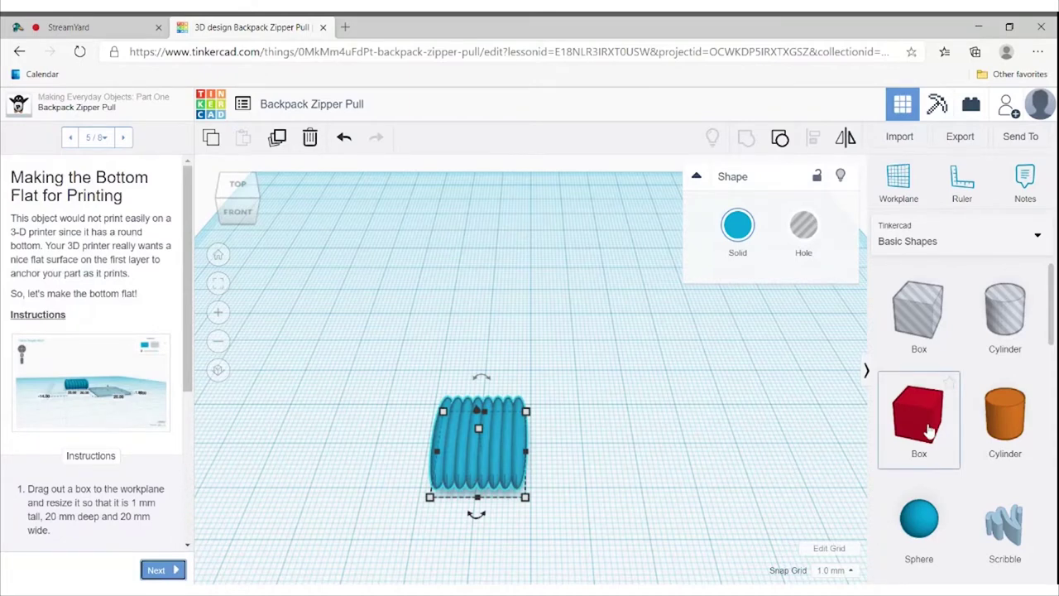
Add a 20 by 20 mm box and set its height to 1 mm
mouse_move(929, 430)
left_mouse_down()
mouse_move(579, 368)
mouse_move(582, 351)
left_mouse_up()
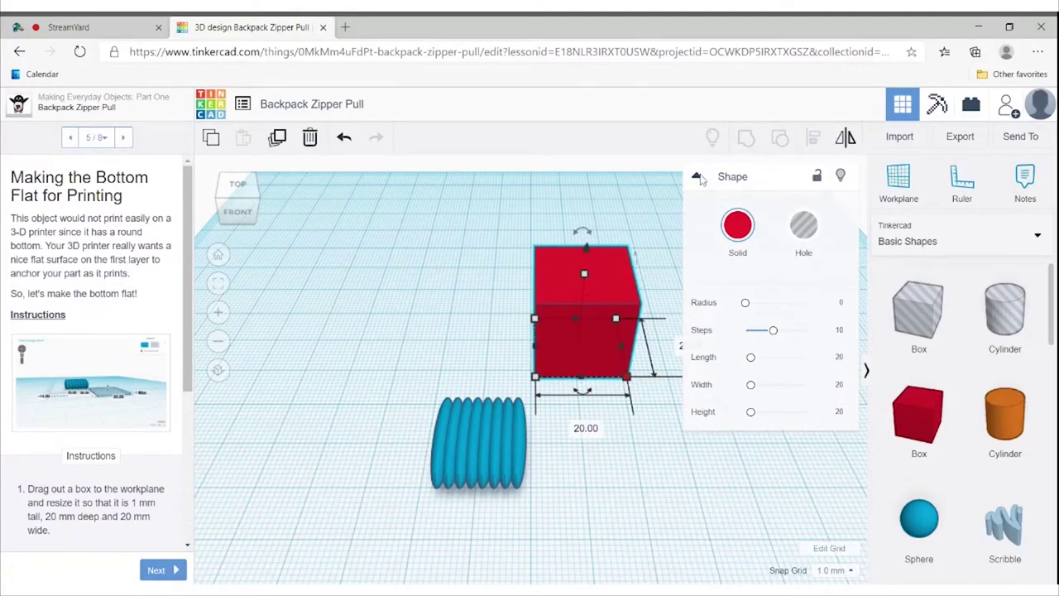
left_click(697, 178)
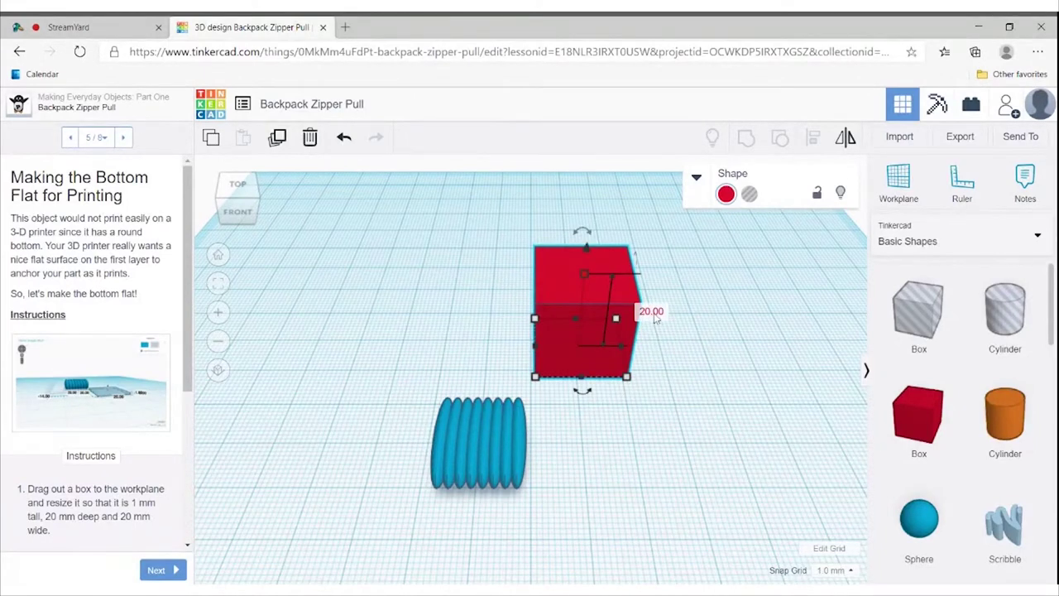
left_click(652, 313)
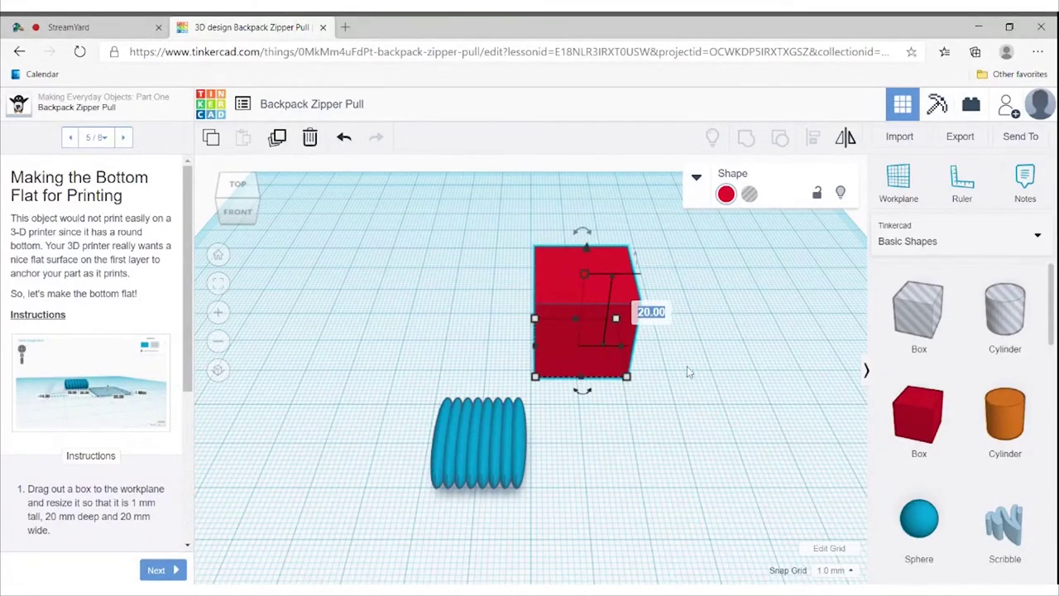
type("1")
key("Return")
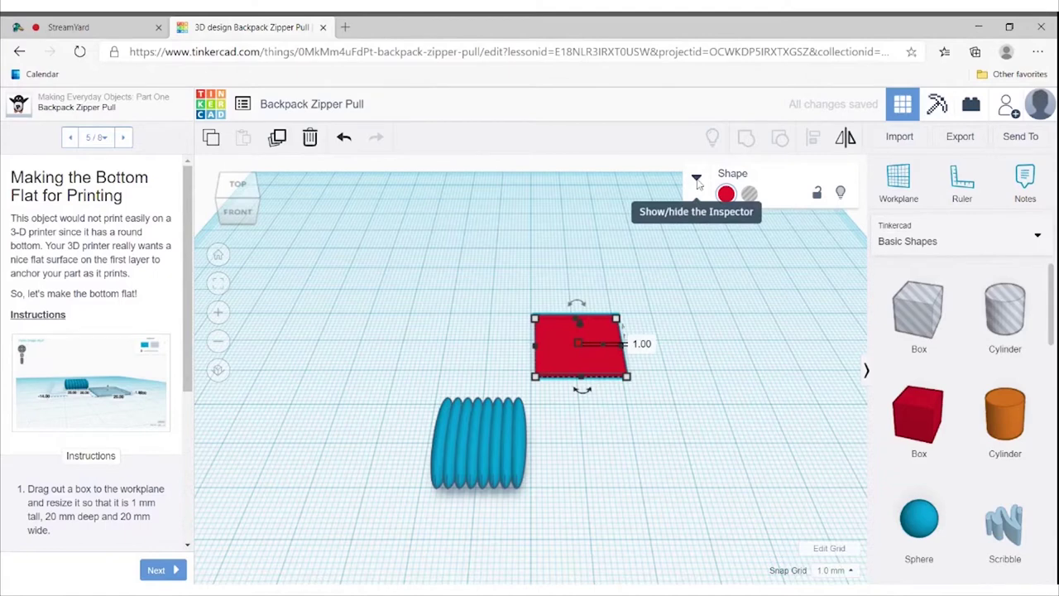
Turn the 1 mm flat box into a hole shape
left_click(697, 181)
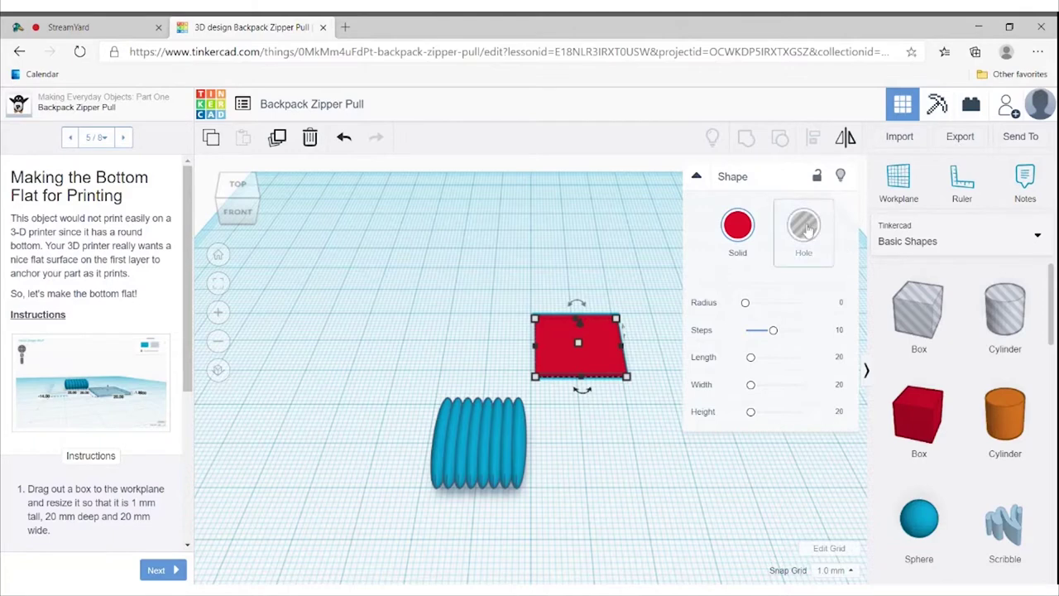
left_click(804, 229)
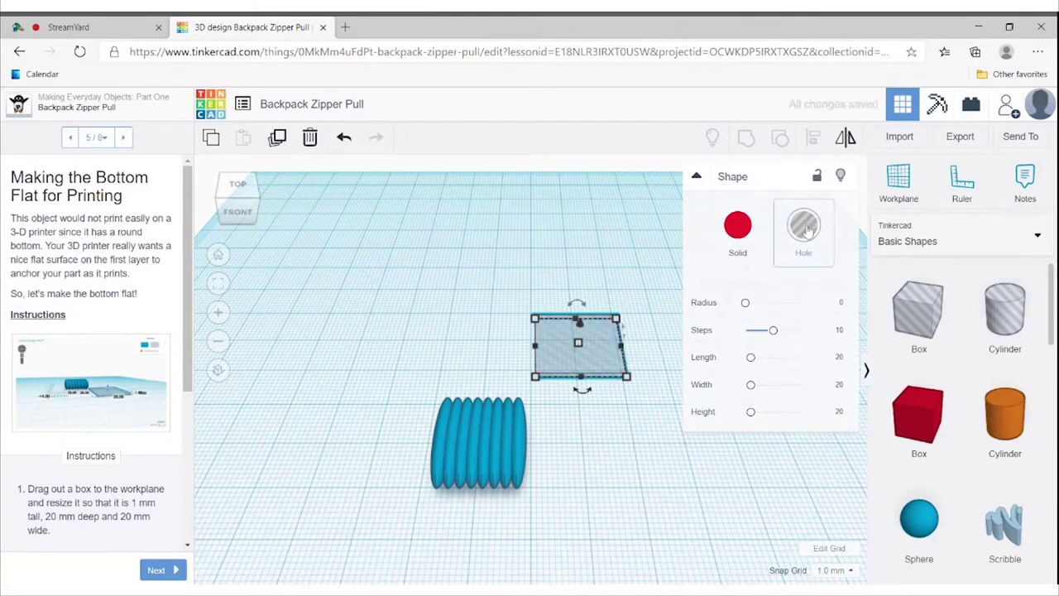
left_click(698, 179)
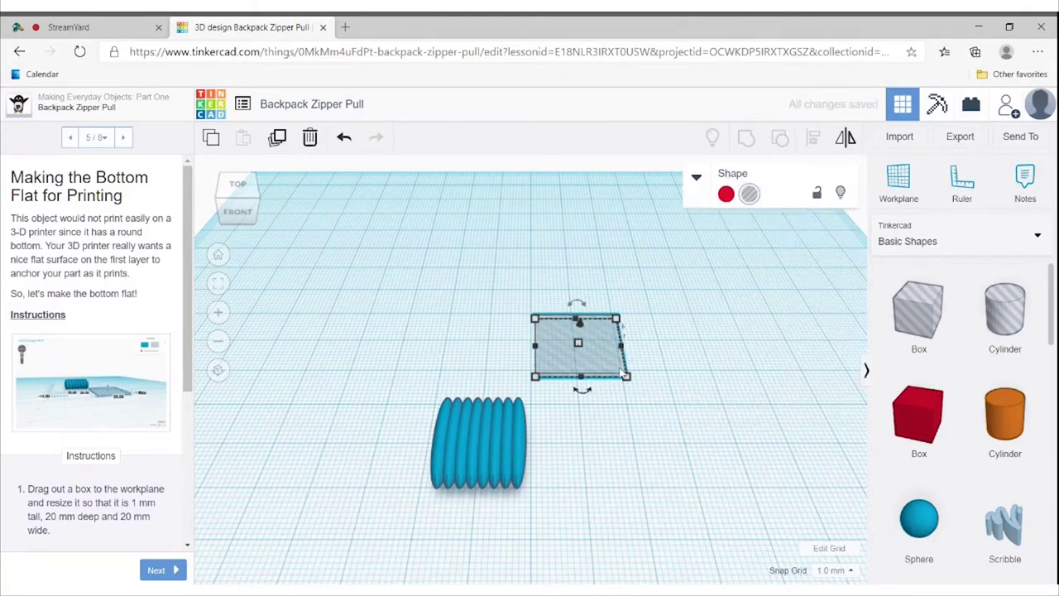
mouse_move(591, 430)
right_mouse_down()
mouse_move(585, 466)
mouse_move(492, 461)
right_mouse_up()
Center the ribbed grip over the 1 mm hole box, undoing an accidental resize
left_click(522, 462)
left_click_drag(508, 418, 530, 424)
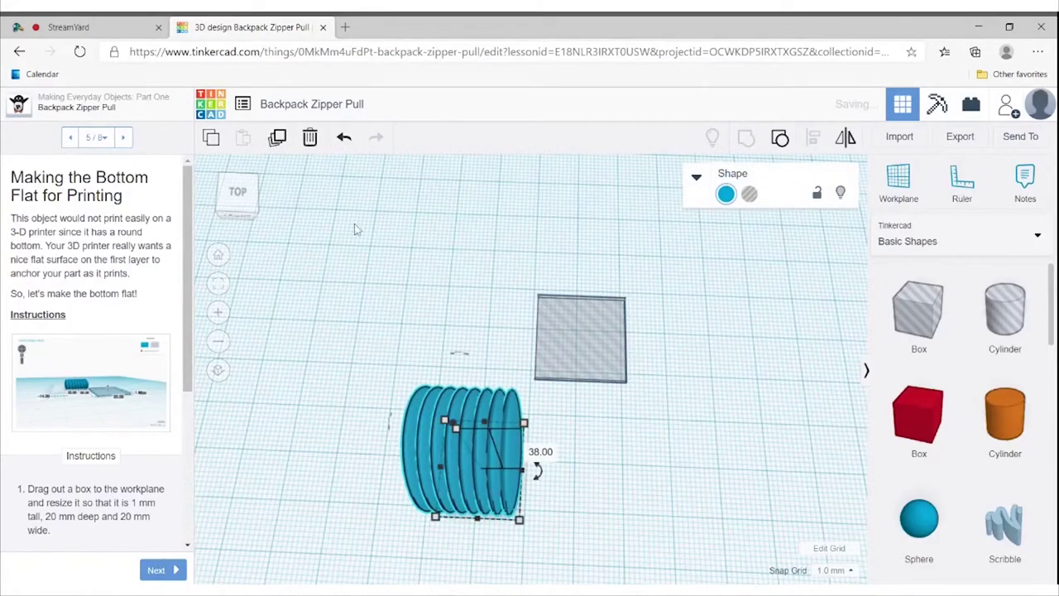
left_click(344, 138)
left_click(656, 538)
mouse_move(491, 445)
left_mouse_down()
mouse_move(540, 400)
mouse_move(586, 321)
left_mouse_up()
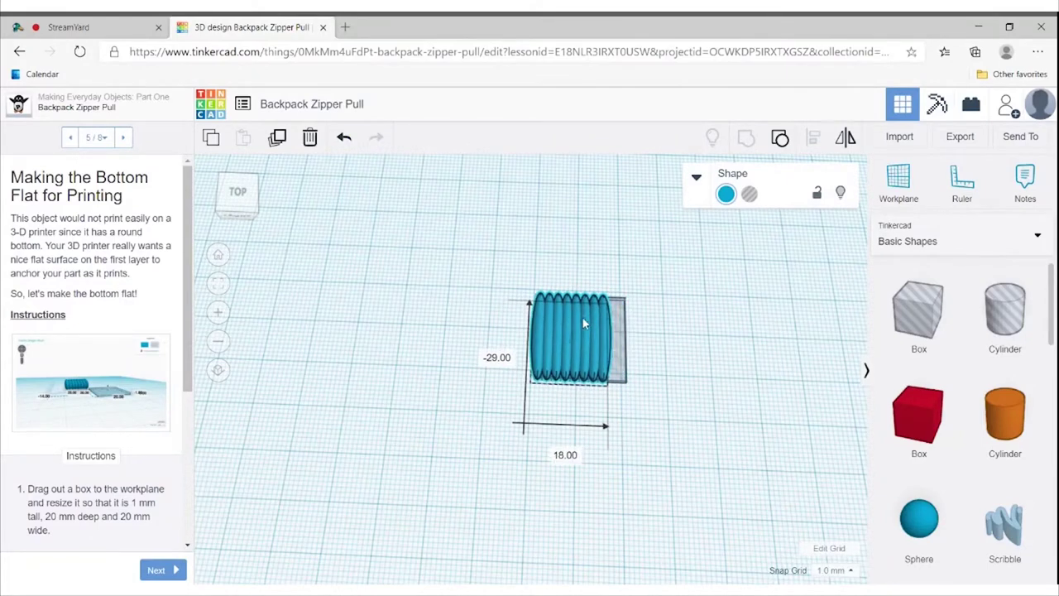
left_click_drag(586, 321, 591, 322)
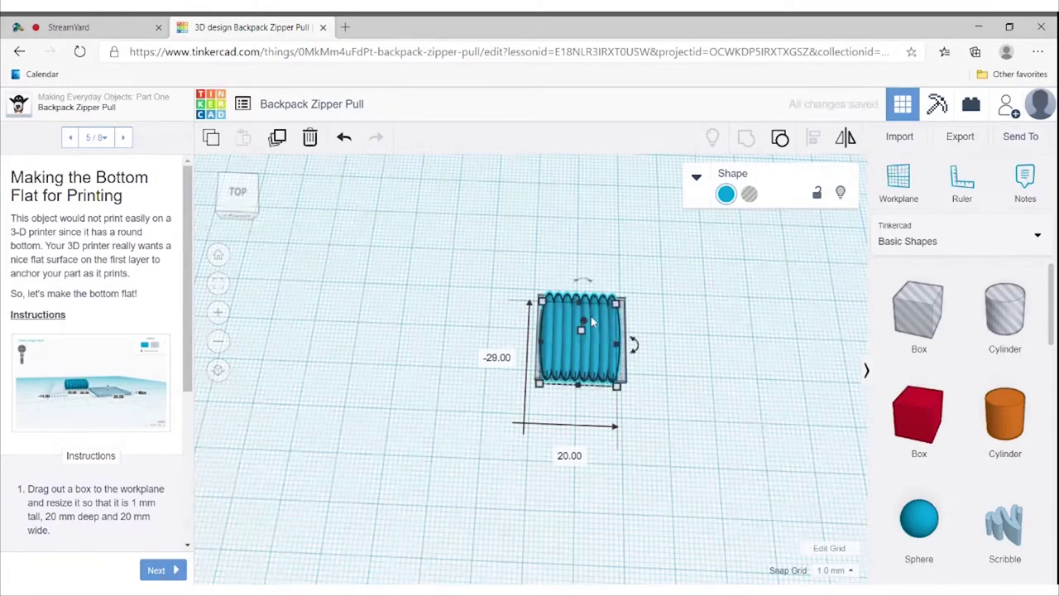
Group the grip with the hole box to flatten its bottom, then advance to Creating the Zipper Attachment
left_click_drag(730, 421, 511, 280)
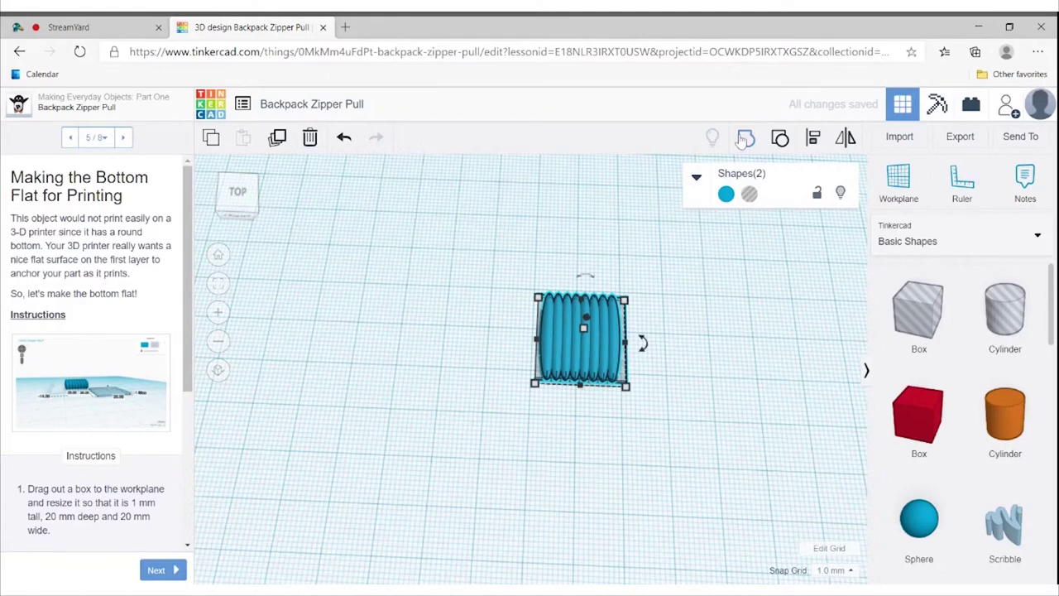
left_click(743, 141)
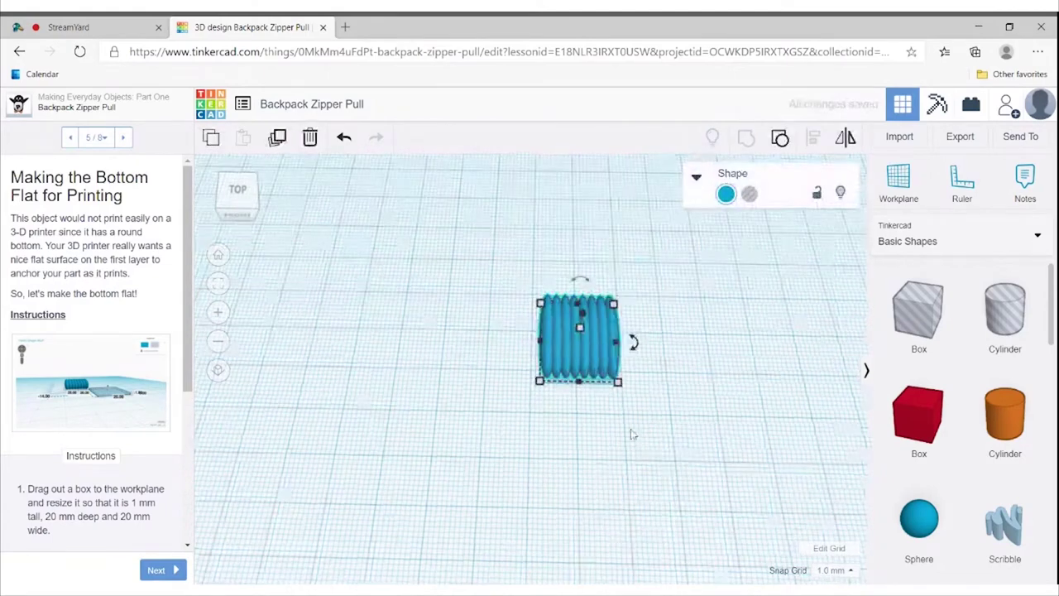
right_click_drag(649, 450, 649, 411)
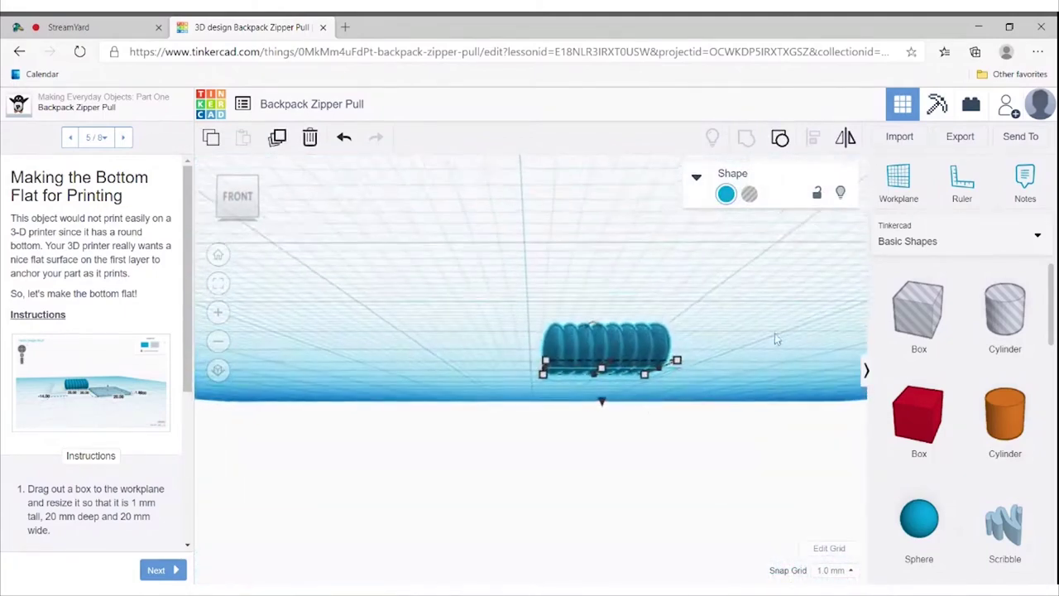
mouse_move(774, 333)
right_mouse_down()
mouse_move(727, 296)
mouse_move(720, 339)
mouse_move(741, 398)
right_mouse_up()
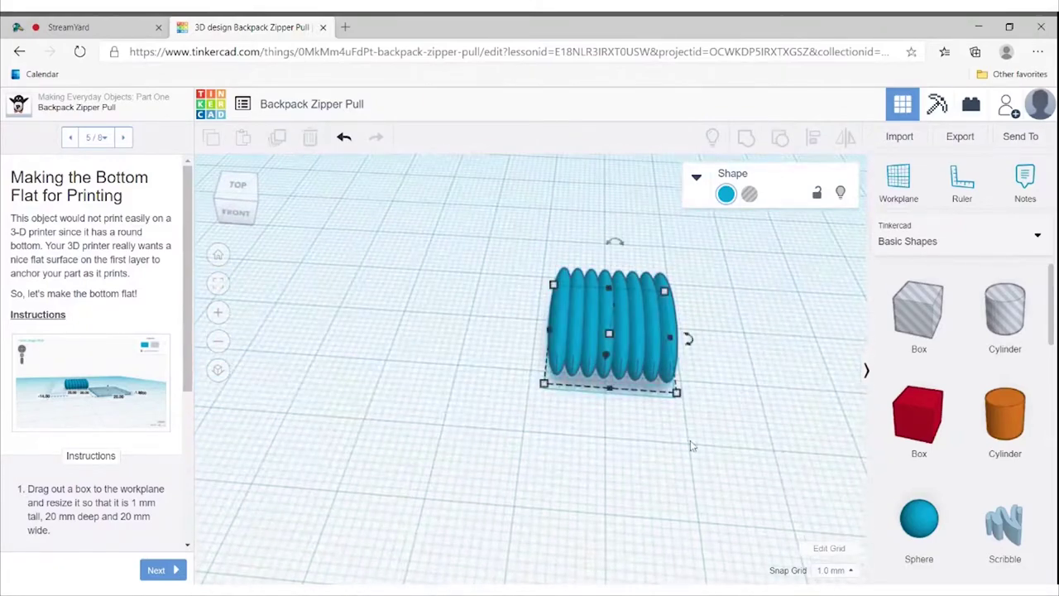
left_click(692, 447)
left_click(161, 570)
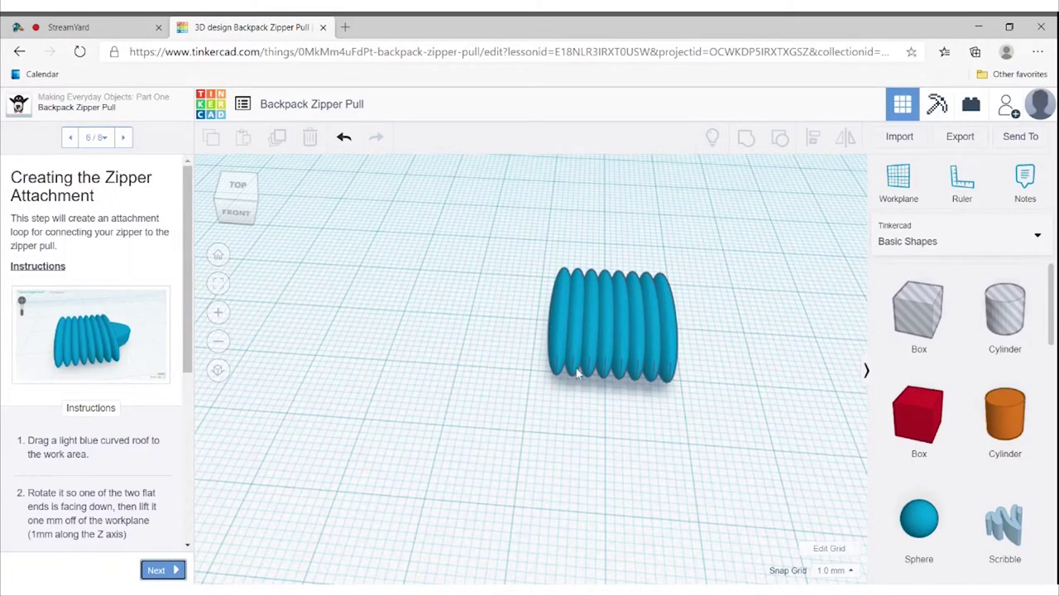
Shift the ribbed grip to the lower left and scroll Basic Shapes toward Round Roof
left_click_drag(629, 338, 369, 430)
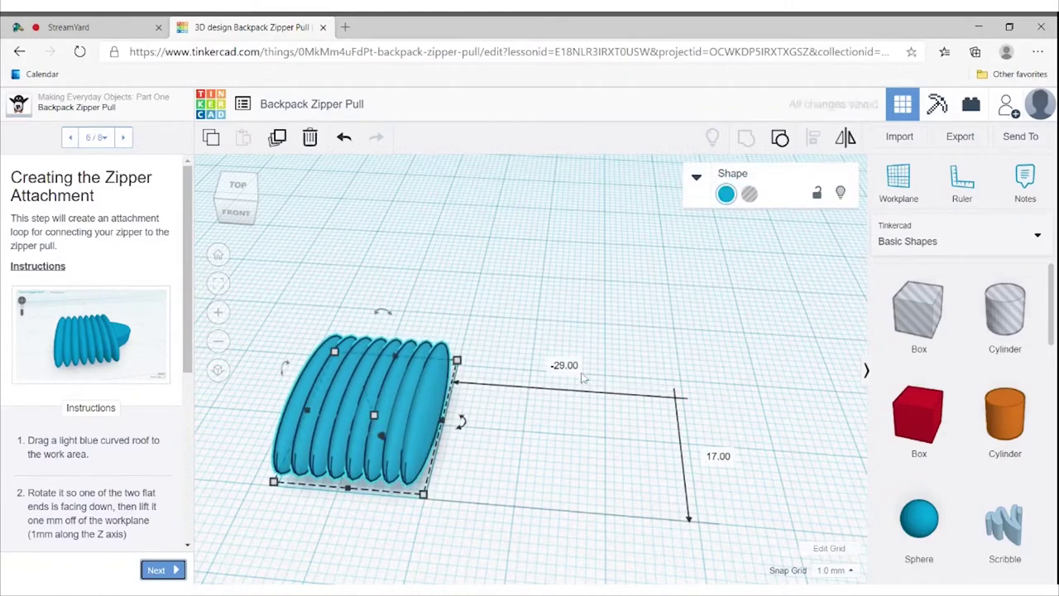
left_click(631, 379)
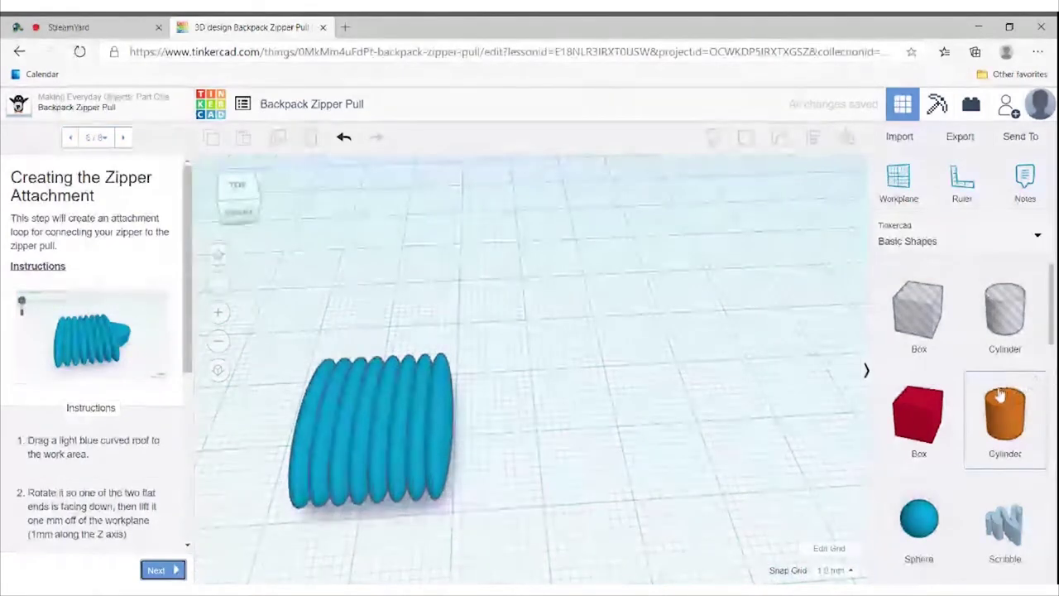
scroll(993, 390, "down", 2)
scroll(985, 385, "down", 3)
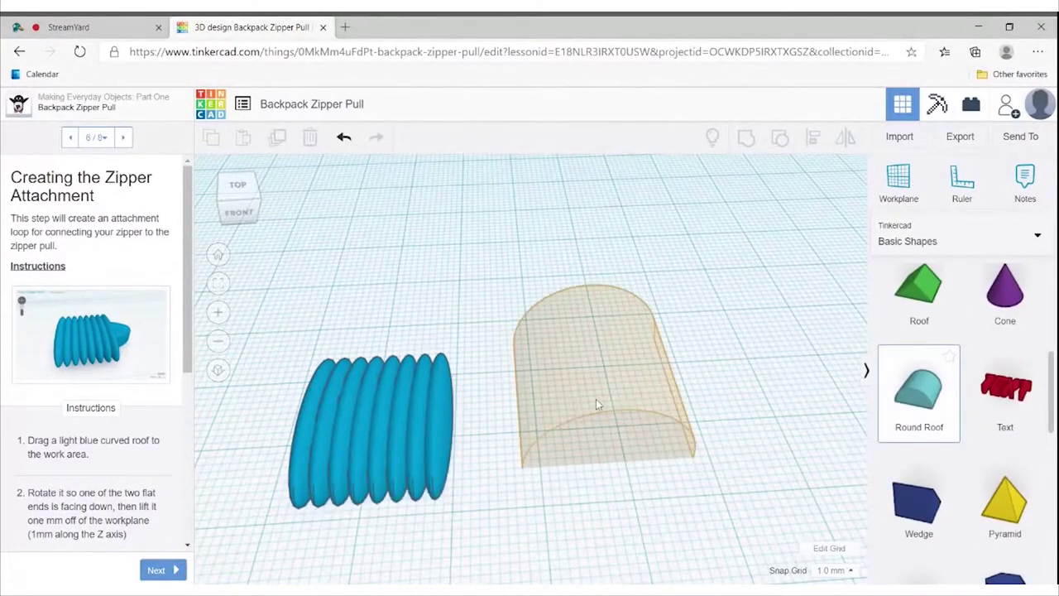
Drop a Round Roof beside the grip and rotate it 90° to stand on a flat end
left_click_drag(800, 367, 596, 398)
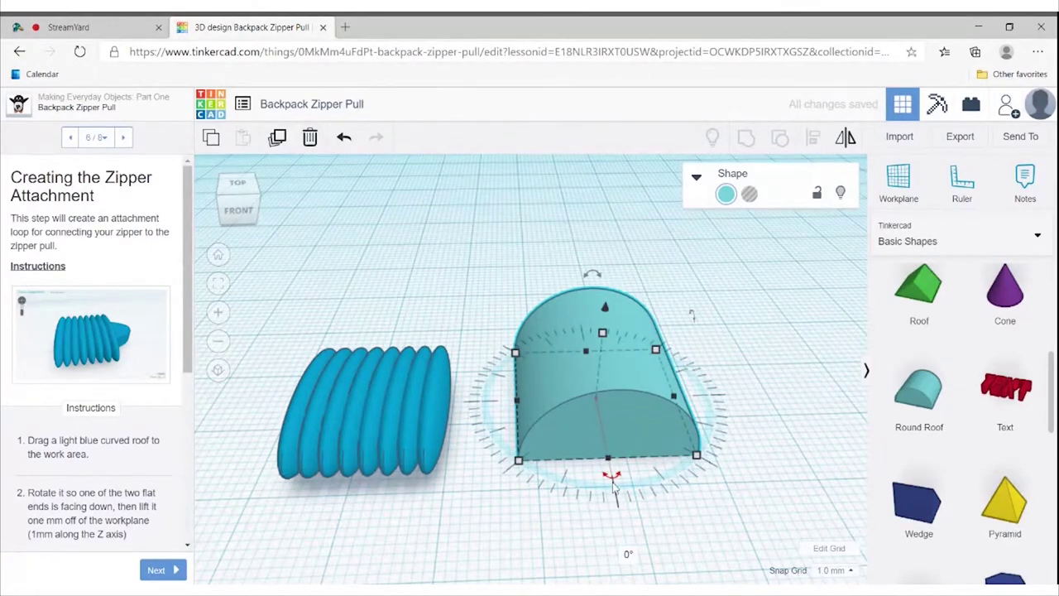
mouse_move(613, 486)
left_mouse_down()
mouse_move(496, 428)
mouse_move(490, 412)
left_mouse_up()
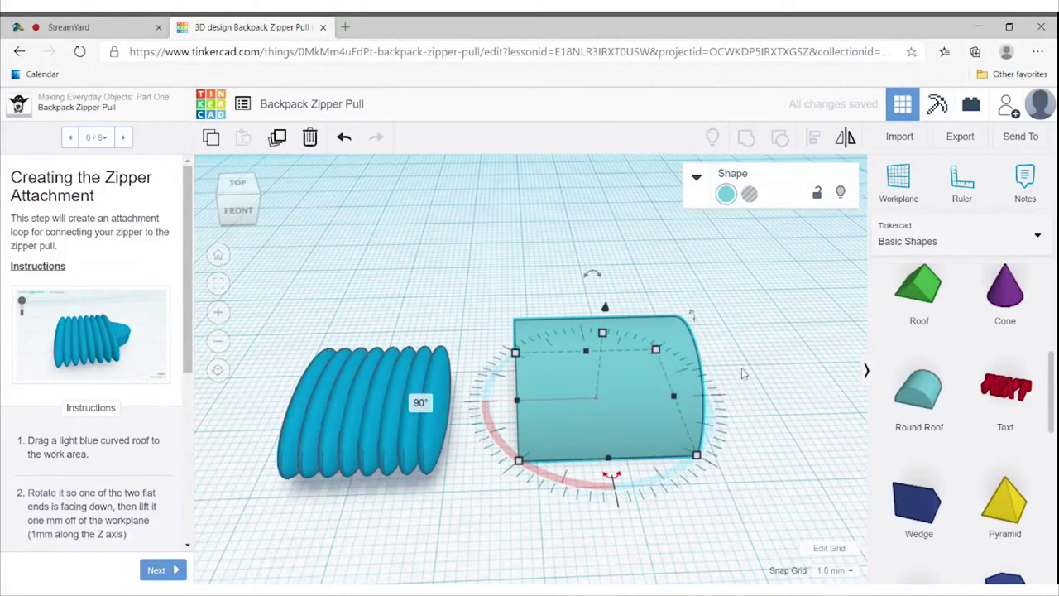
right_click_drag(740, 369, 739, 357)
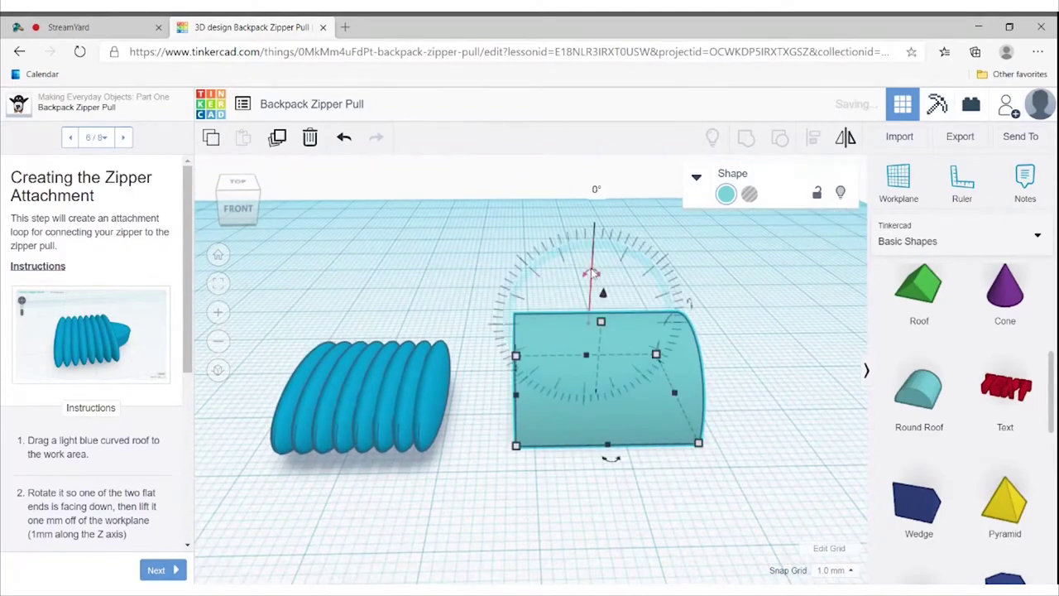
left_click_drag(591, 273, 619, 279)
left_click_drag(593, 279, 677, 325)
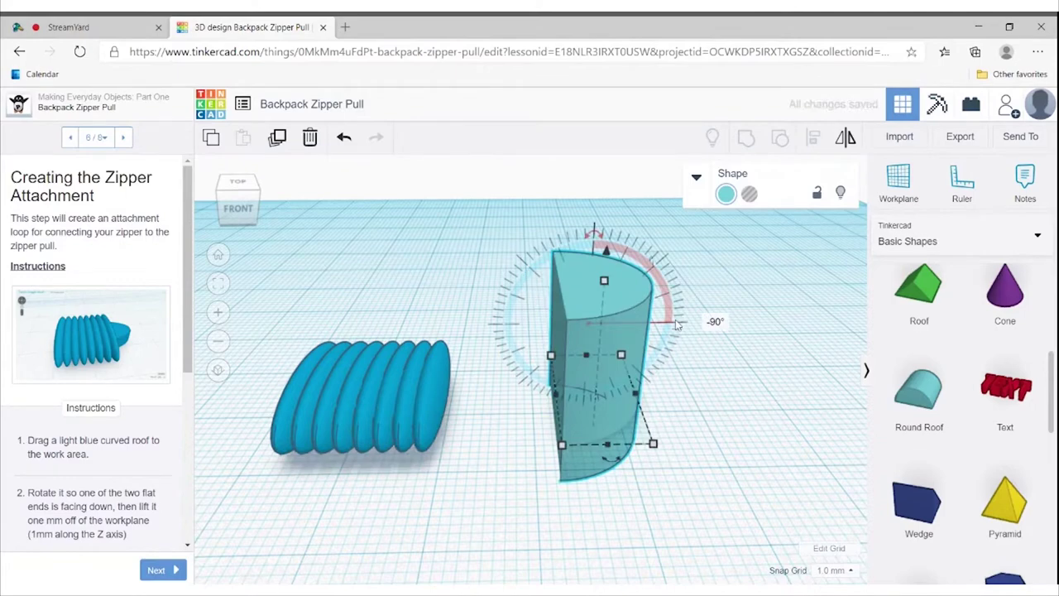
right_click_drag(728, 464, 720, 422)
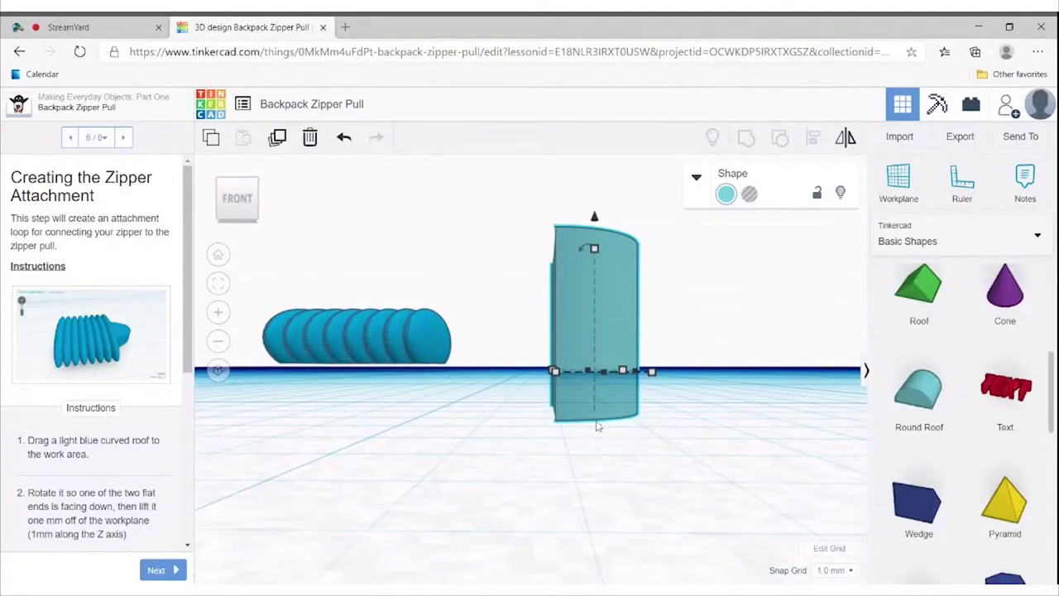
right_click_drag(669, 425, 650, 395)
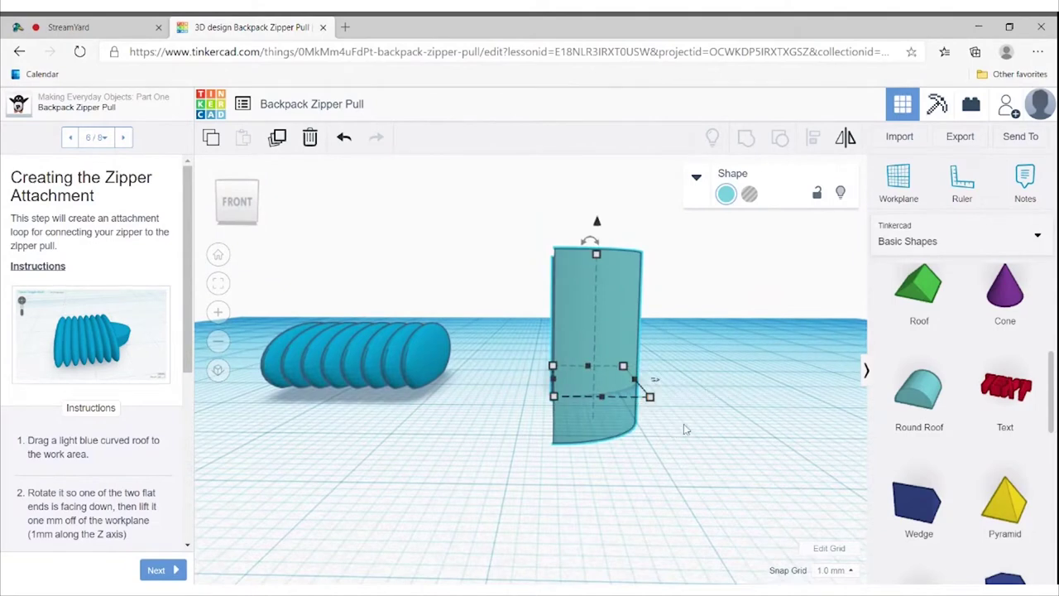
Drag the round roof's lift handle to raise it to 1.00 mm elevation
left_click(587, 242)
left_click(747, 345)
left_click(597, 280)
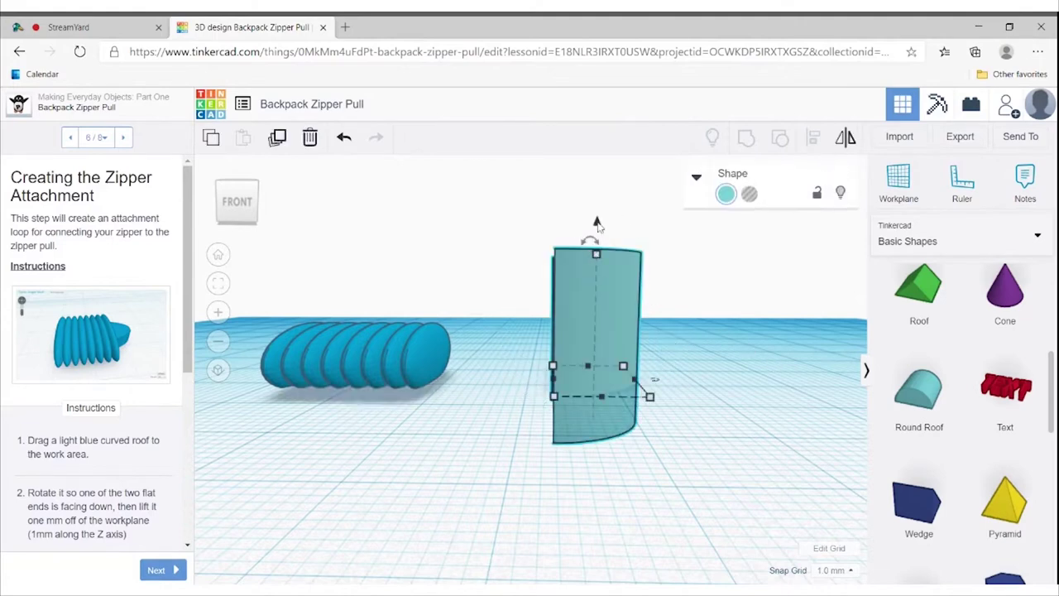
left_click_drag(597, 223, 598, 224)
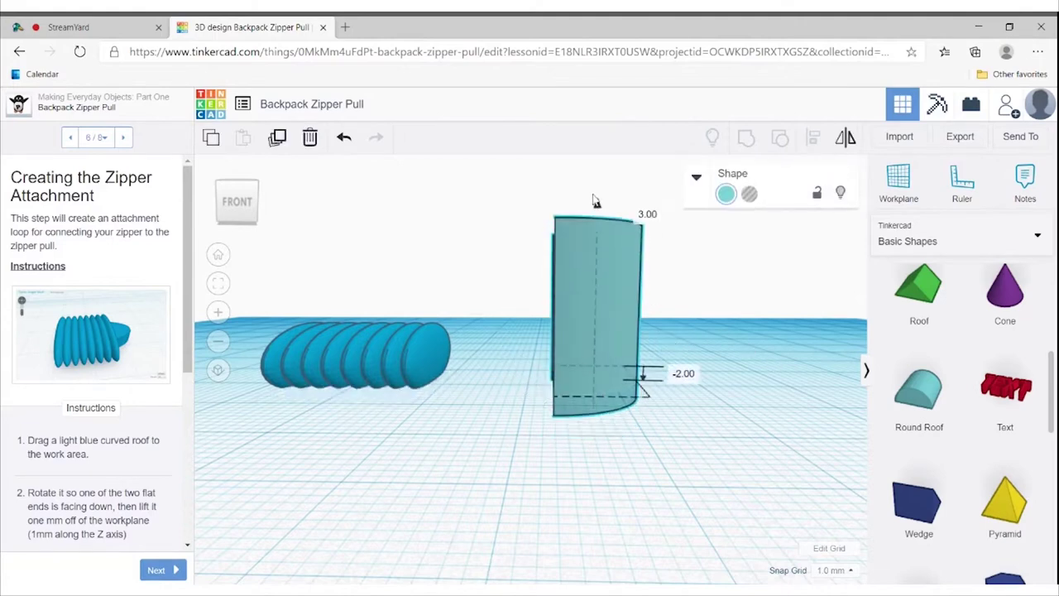
left_click_drag(596, 201, 597, 170)
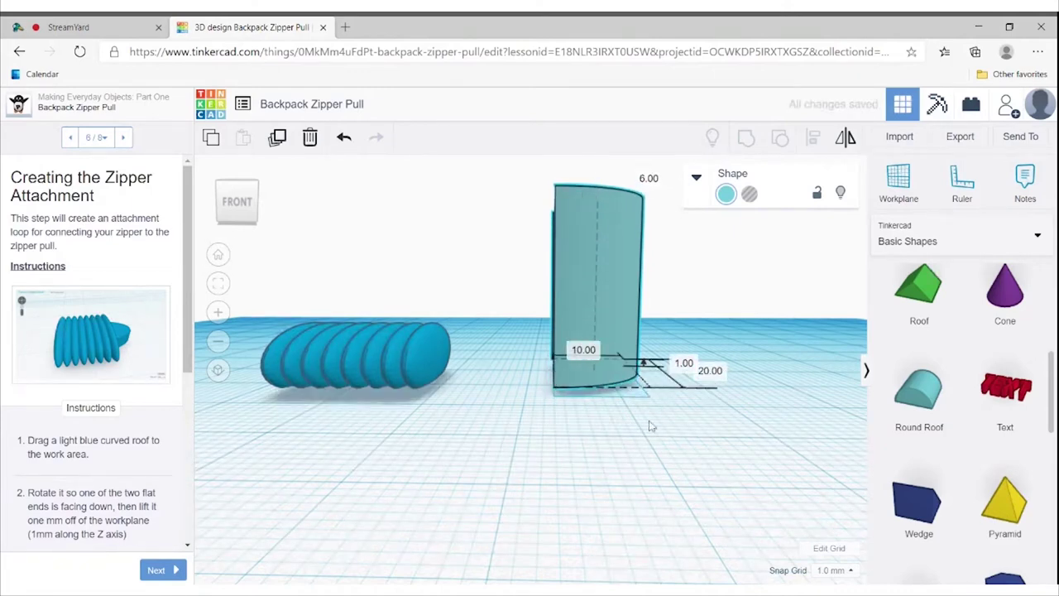
scroll(650, 419, "up", 5)
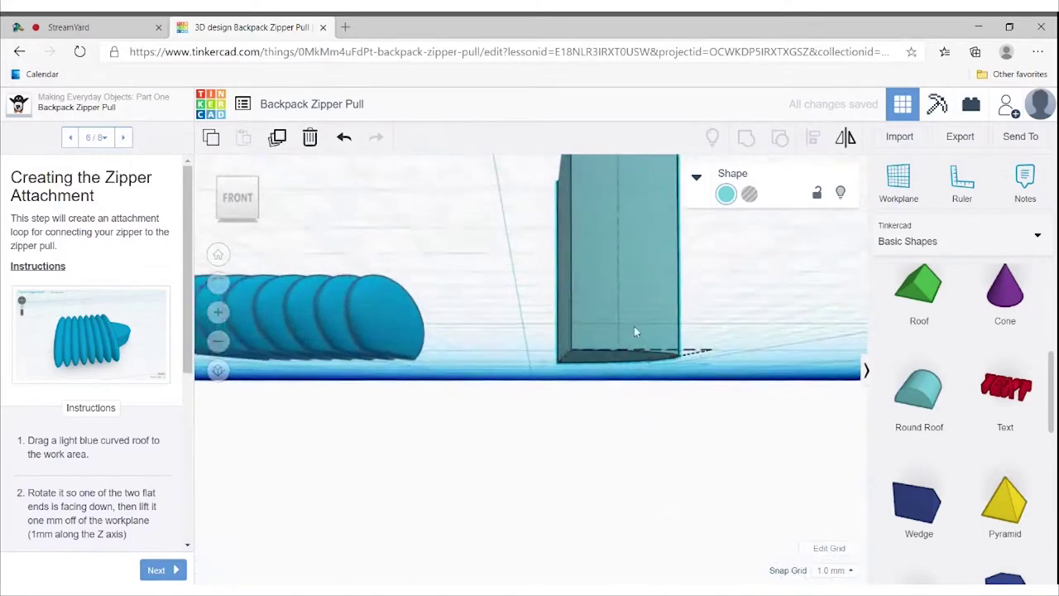
right_click_drag(635, 331, 624, 357)
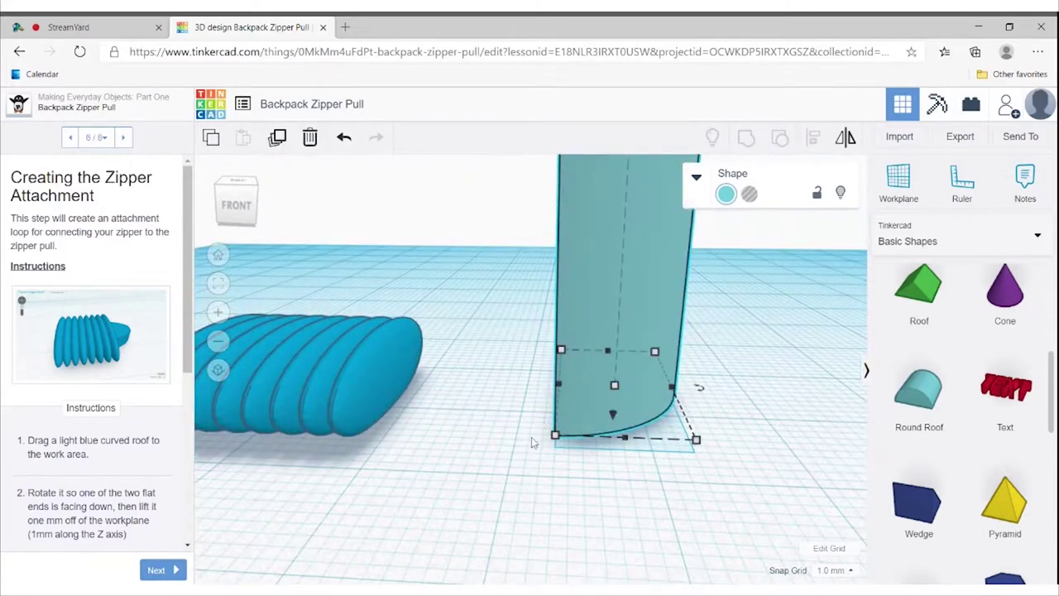
scroll(532, 443, "down", 2)
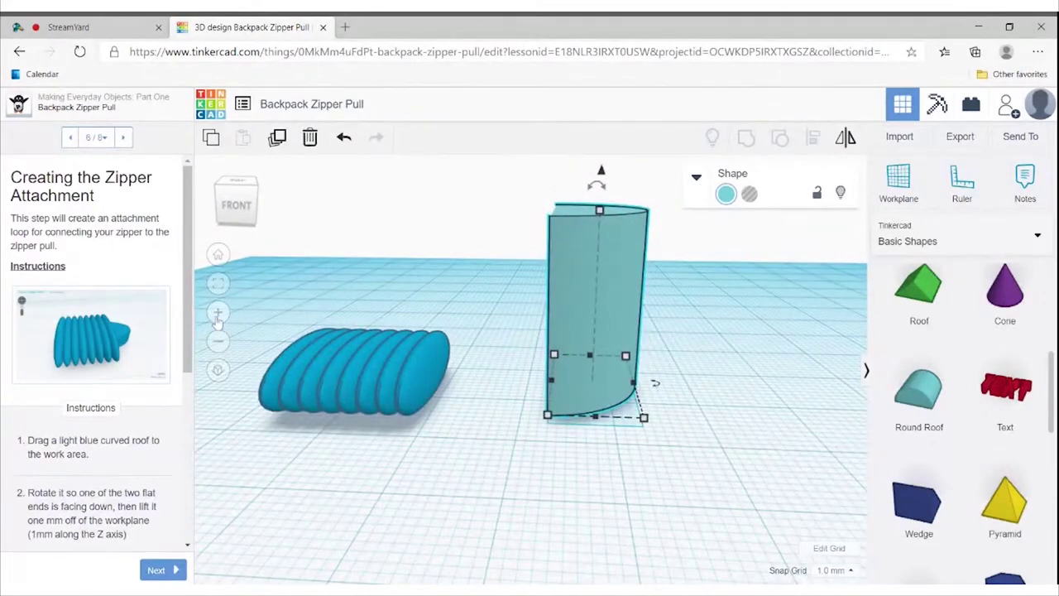
scroll(185, 383, "down", 2)
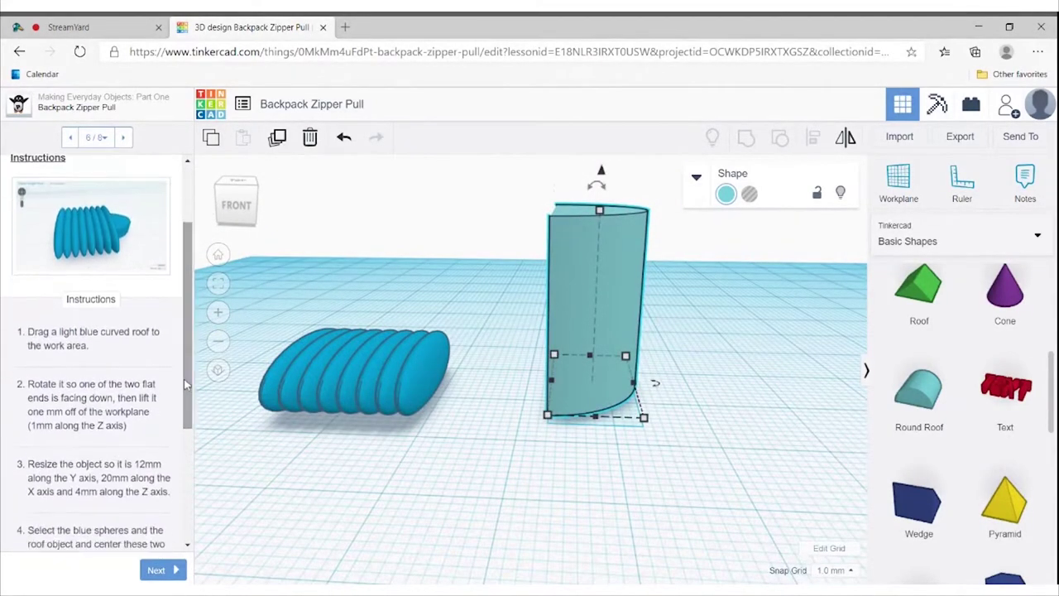
left_click(596, 481)
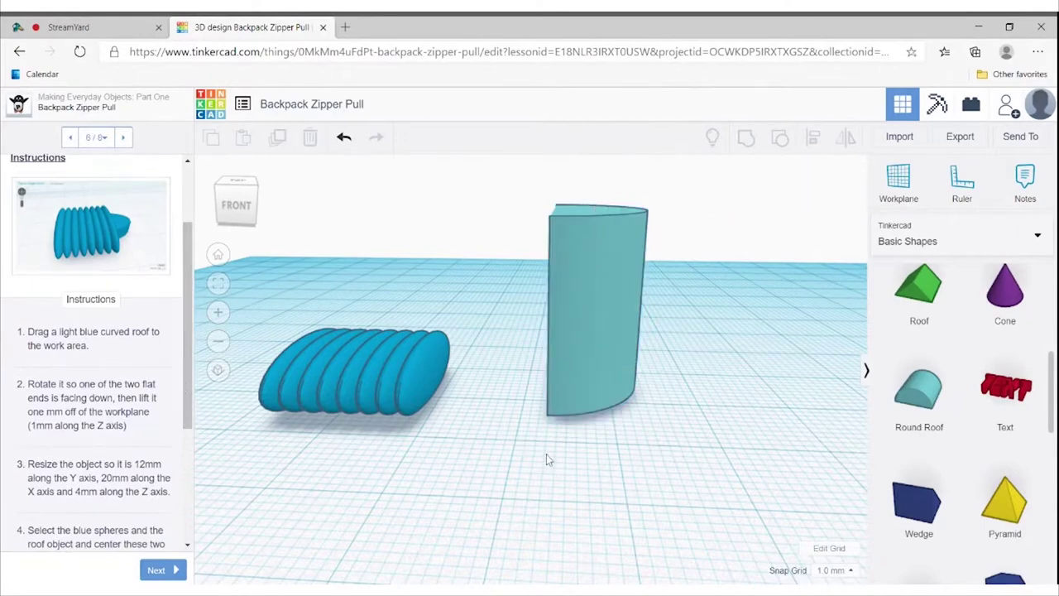
right_click_drag(596, 449, 605, 478)
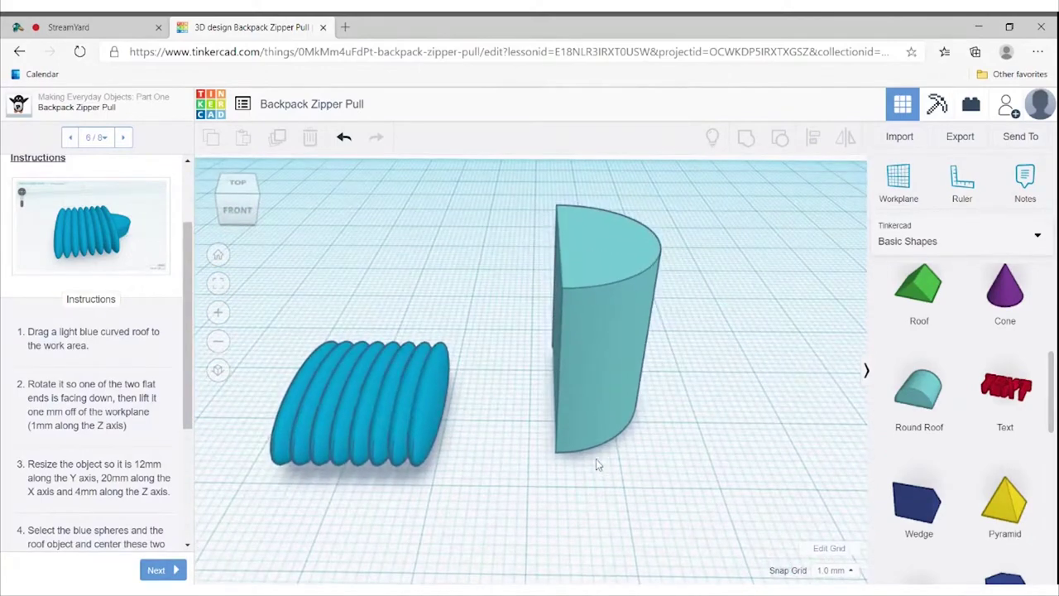
Resize the round roof to 12 mm deep, 20 mm wide and 4 mm tall
left_click(594, 319)
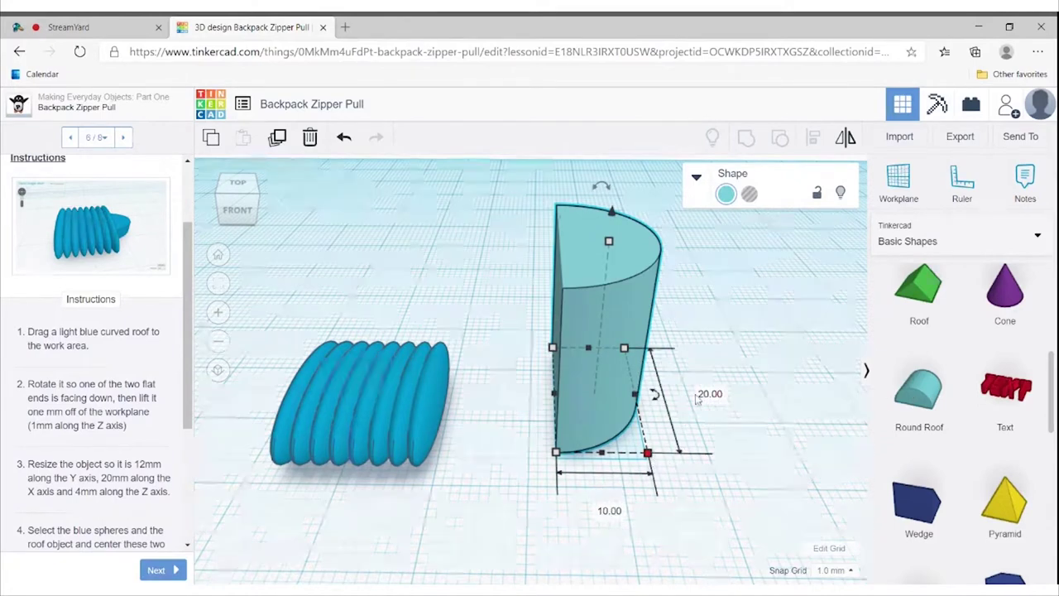
mouse_move(648, 453)
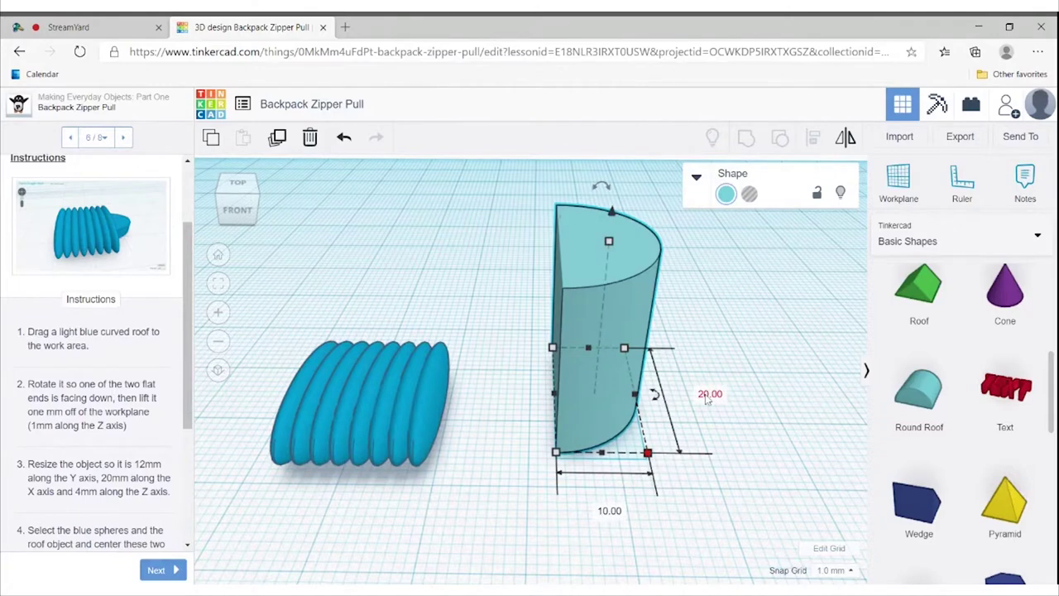
left_click(707, 396)
type("12")
key("Return")
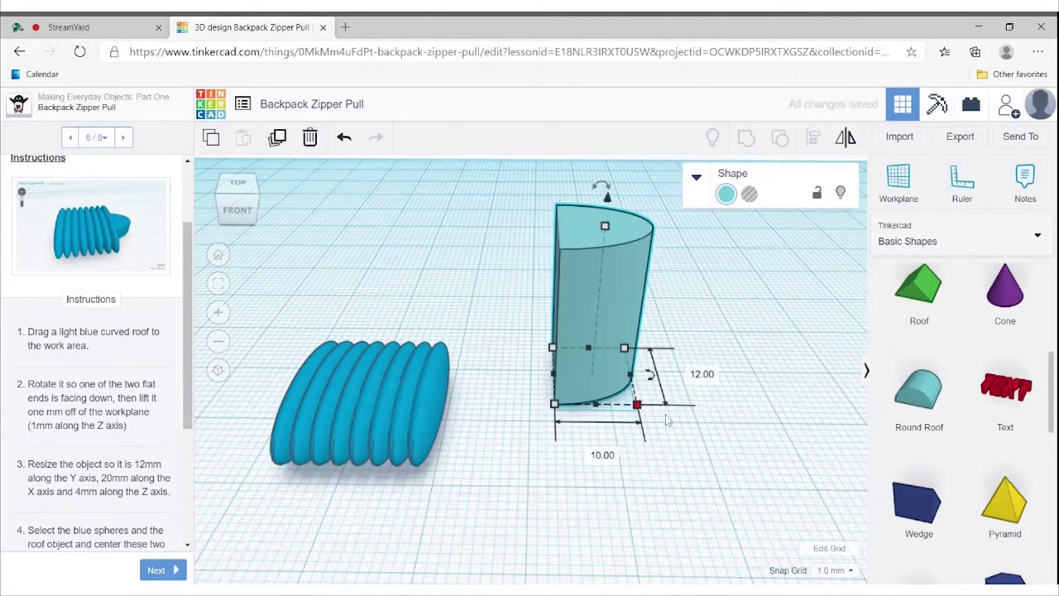
left_click(602, 460)
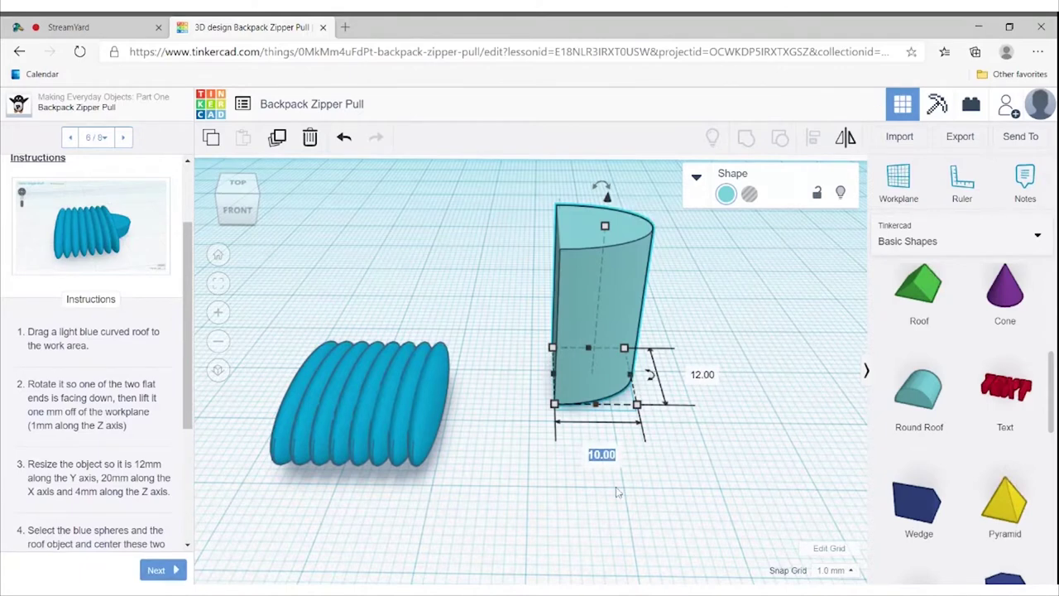
type("20")
key("Return")
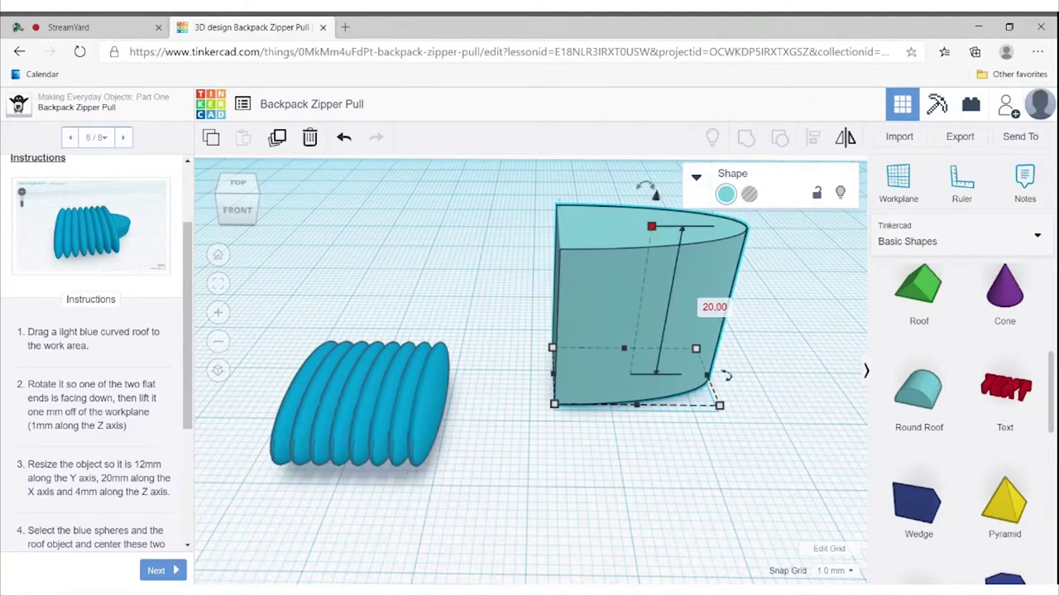
left_click(714, 306)
type("4")
key("Return")
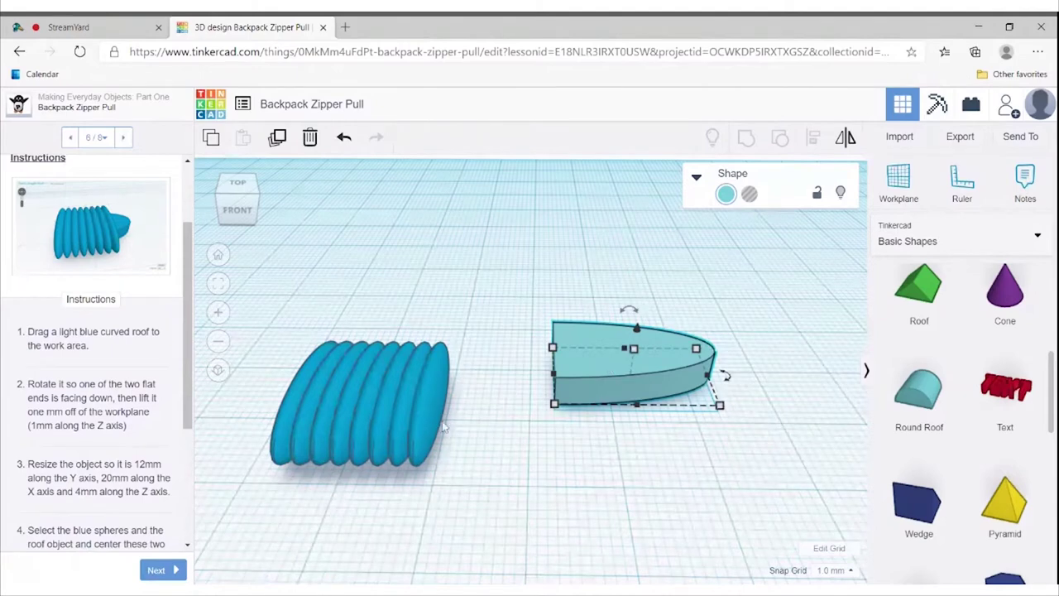
Select the grip and roof tab and center them on the Y axis with Align
left_click_drag(519, 451, 534, 456)
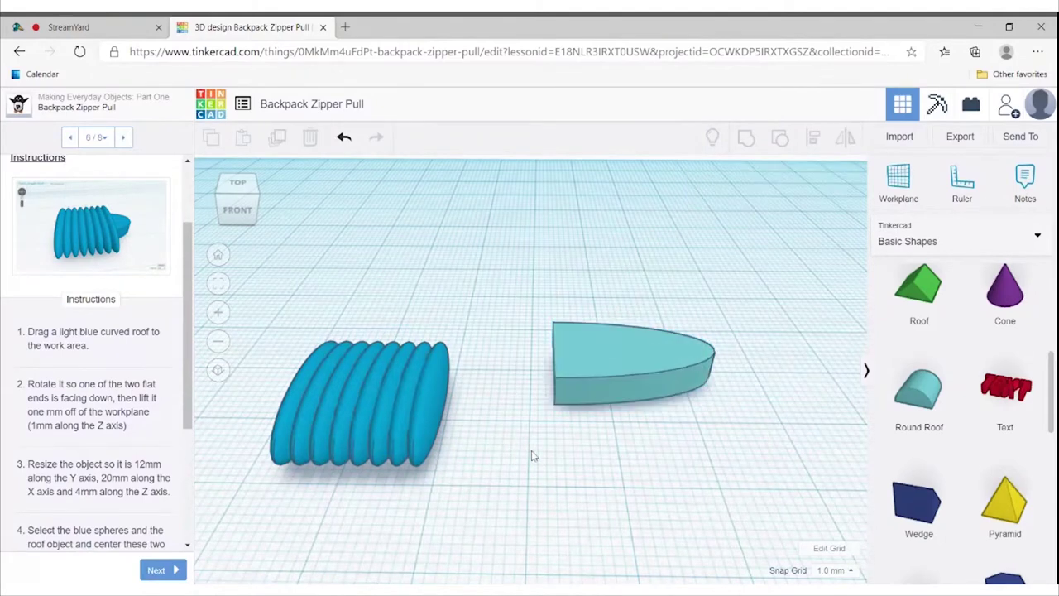
right_click_drag(534, 455, 534, 476)
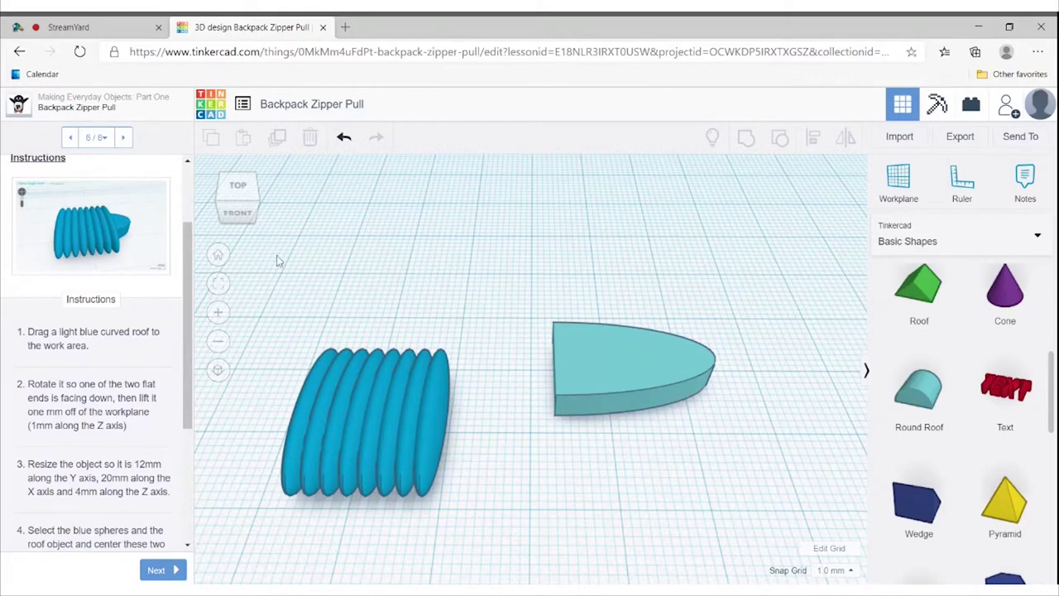
mouse_move(282, 254)
left_mouse_down()
mouse_move(723, 468)
mouse_move(745, 507)
left_mouse_up()
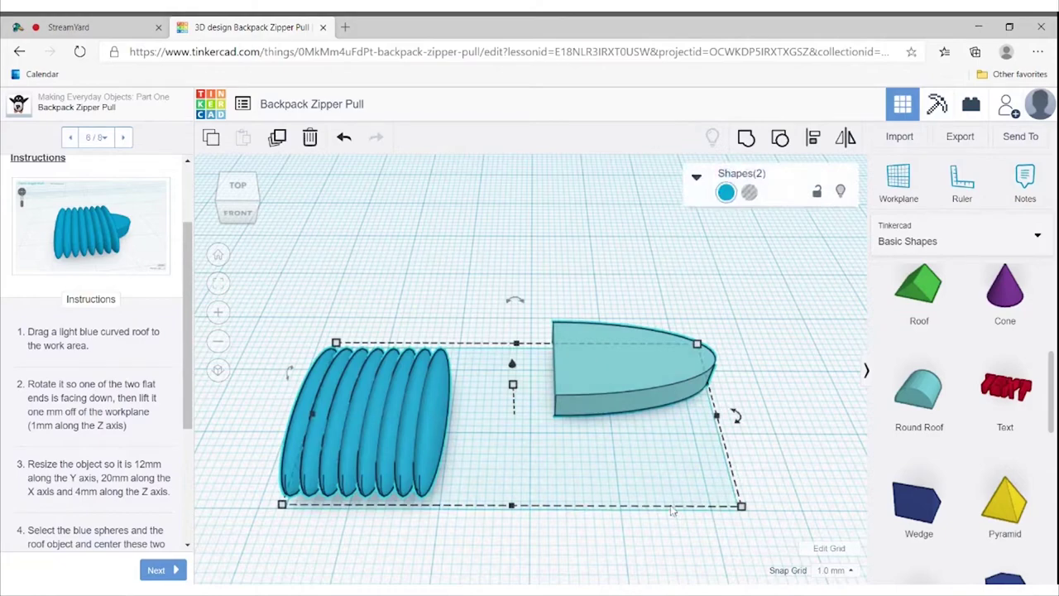
left_click(755, 429)
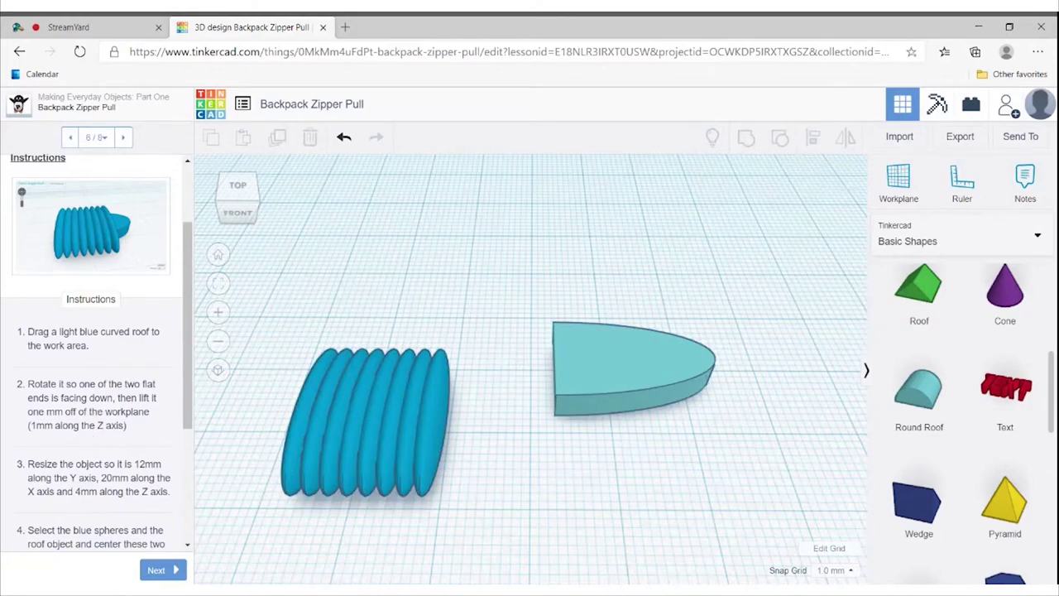
scroll(95, 356, "down", 3)
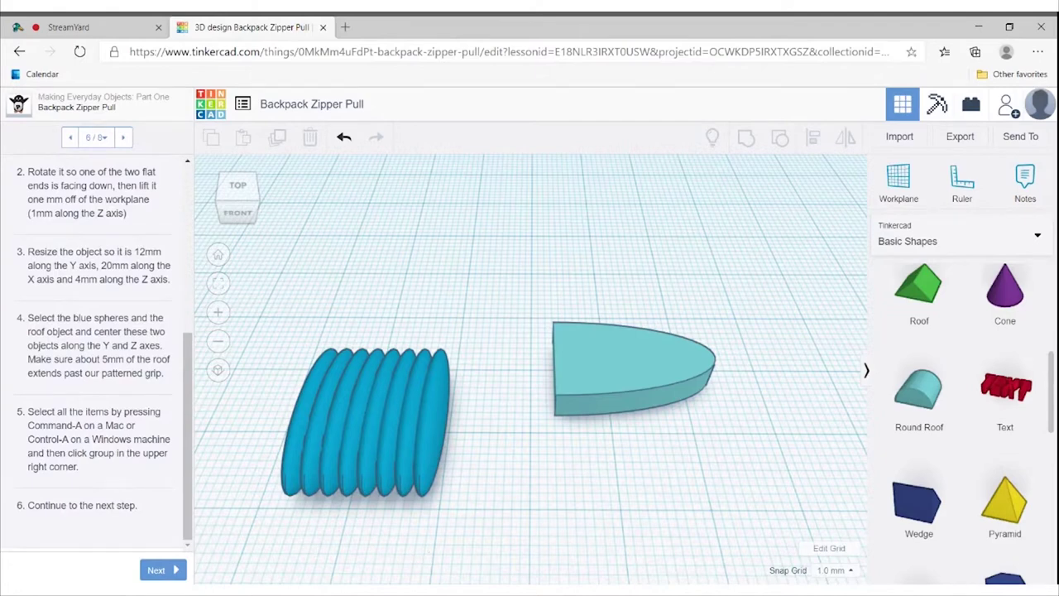
key("ctrl+a")
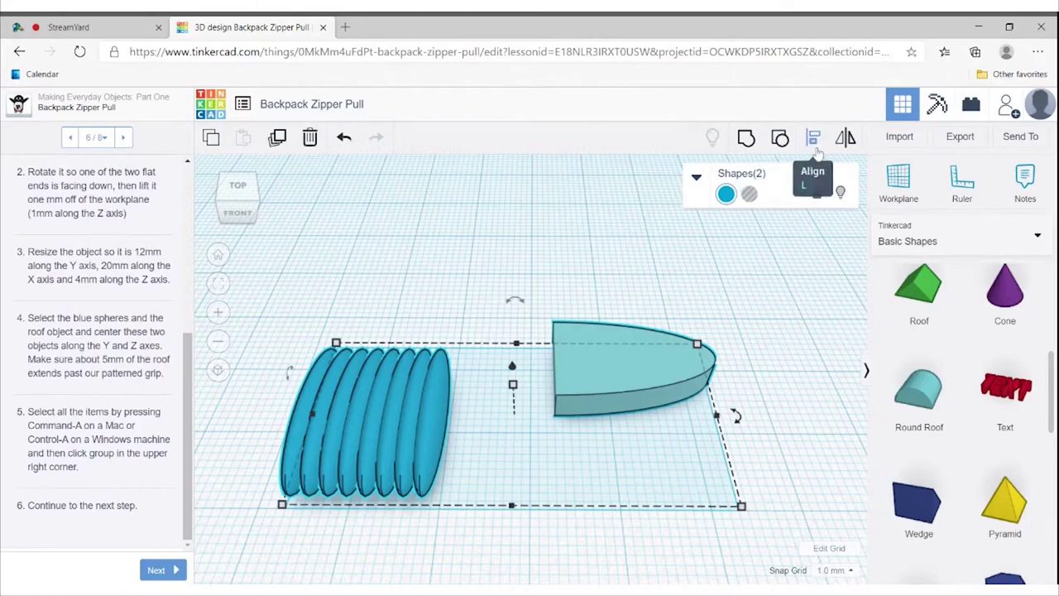
left_click(817, 152)
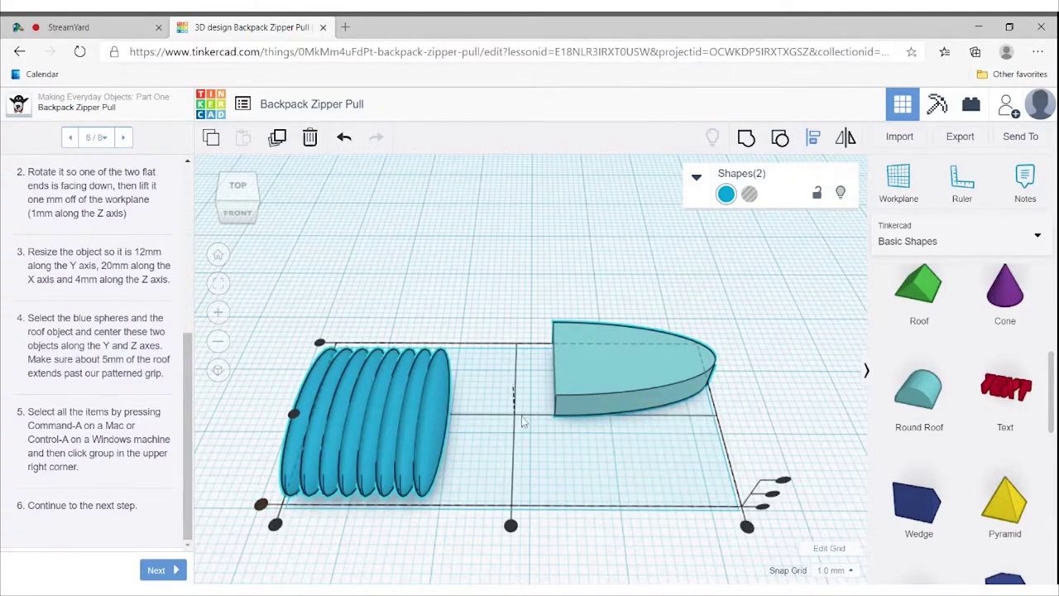
left_click(293, 415)
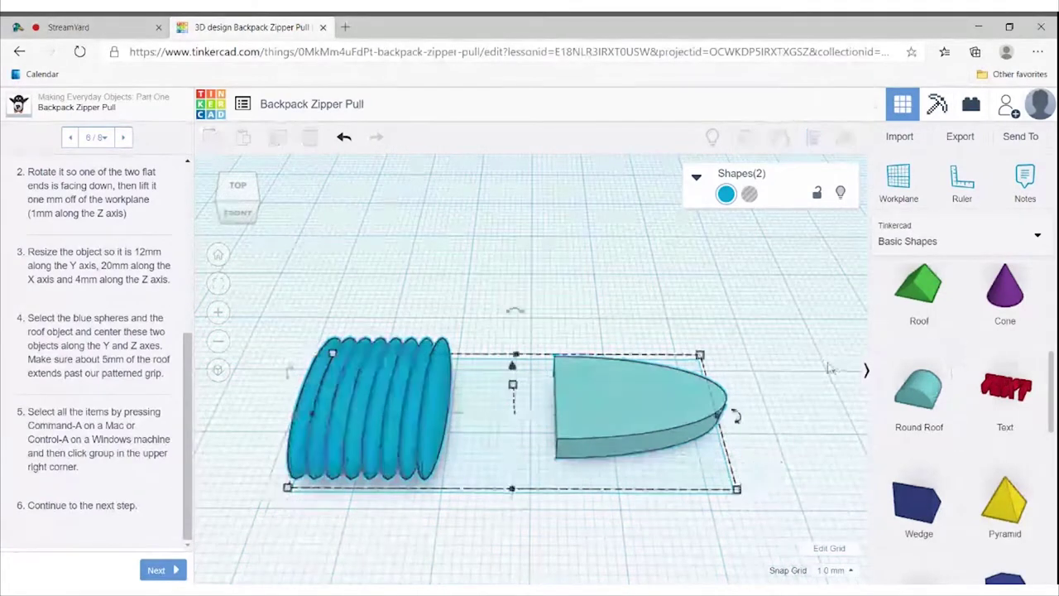
left_click(830, 369)
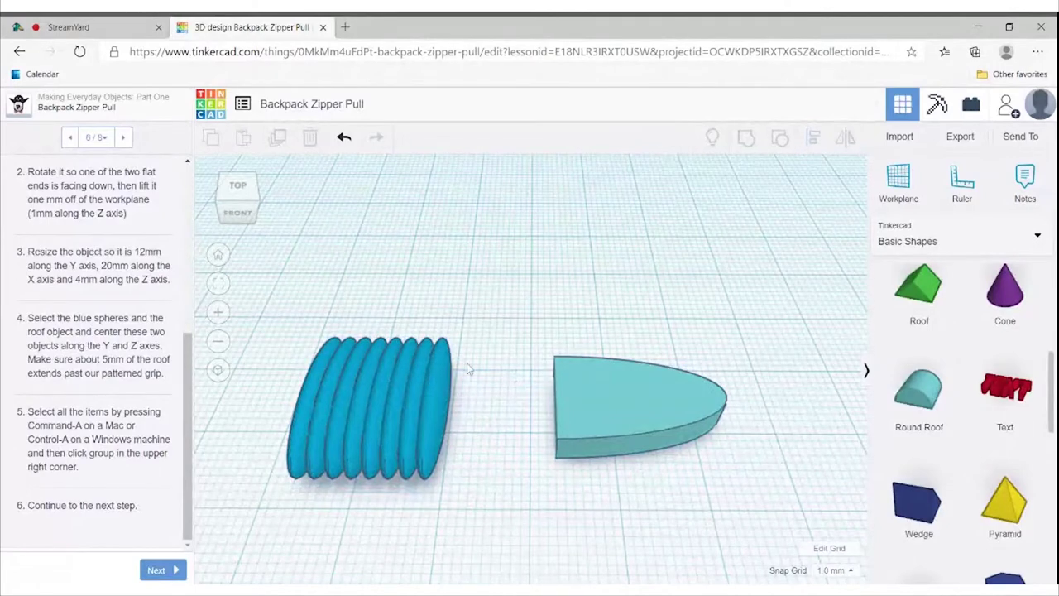
Slide the roof tab left until it overlaps the ribbed grip
left_click(609, 436)
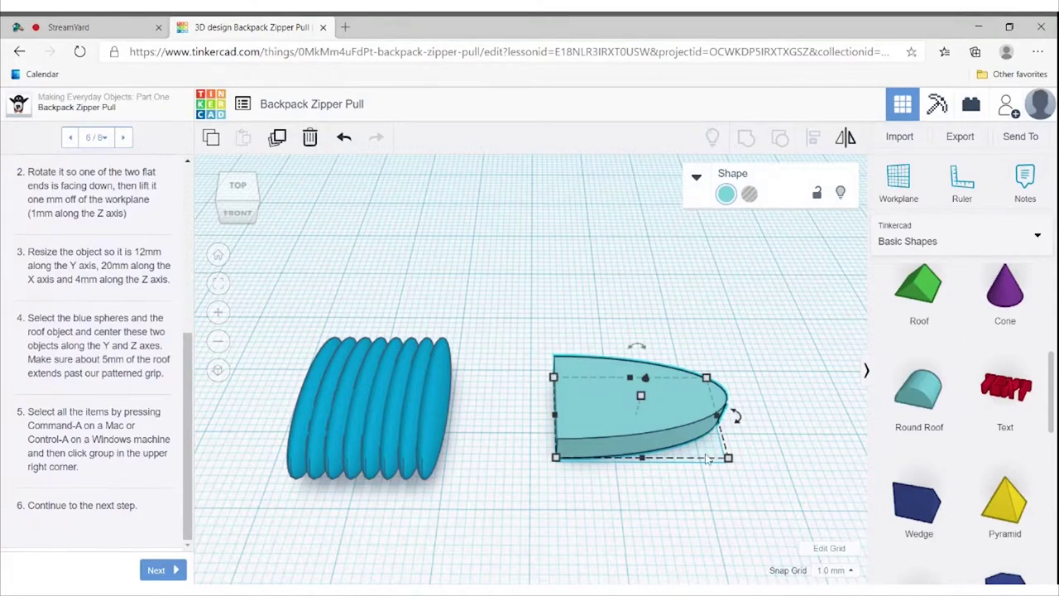
left_click_drag(708, 459, 580, 460)
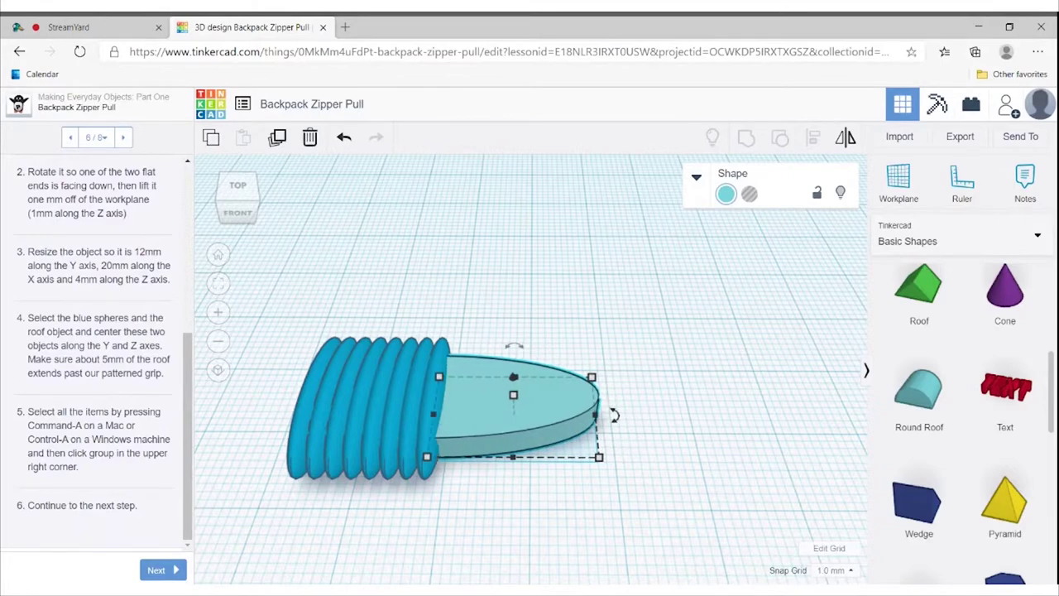
key("Left")
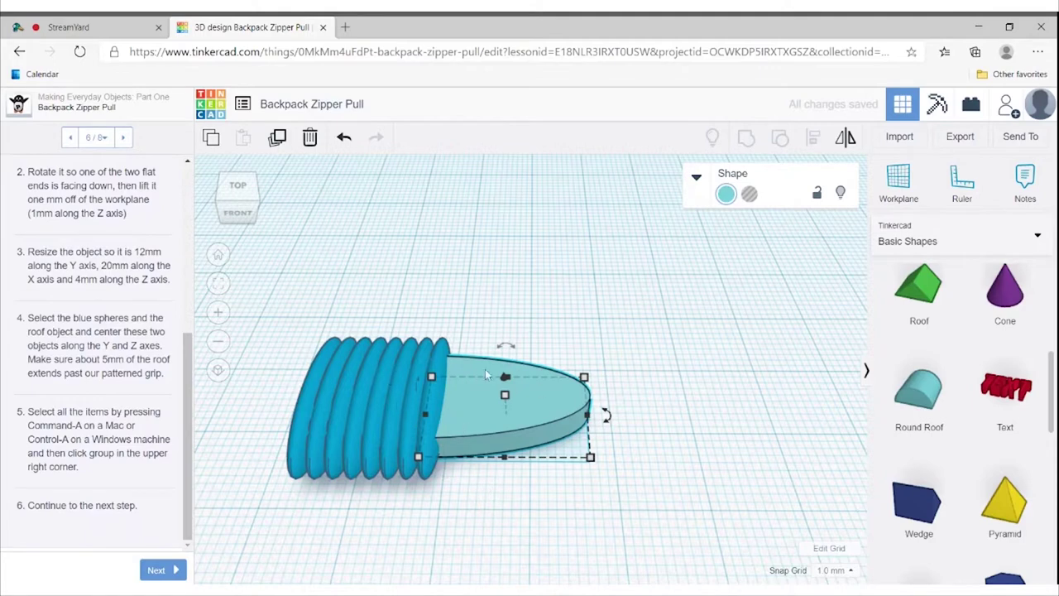
left_click(686, 443)
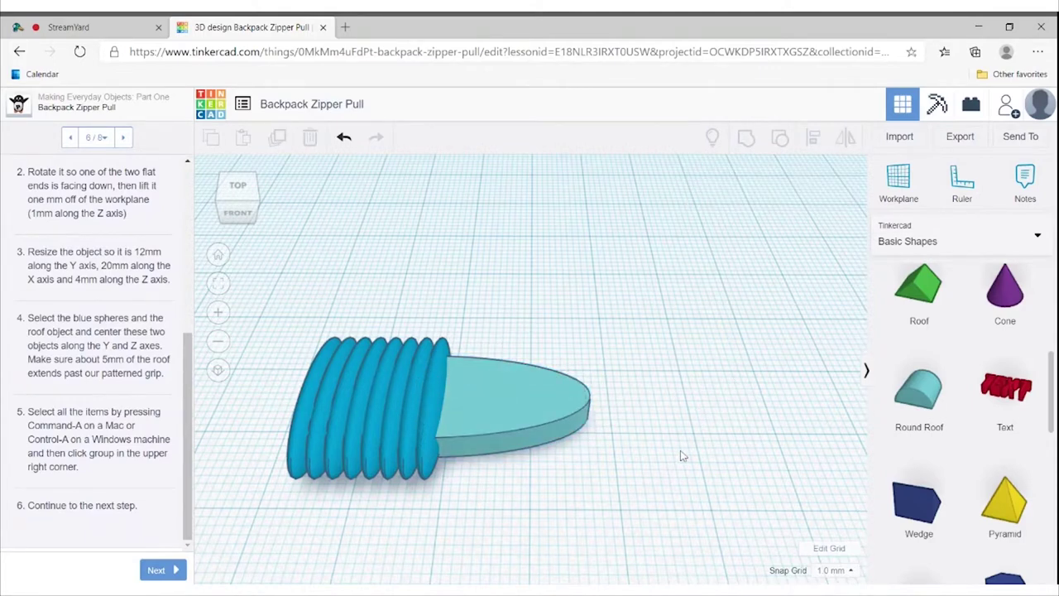
Group the ribbed grip and roof tab into one zipper pull shape
key("ctrl+a")
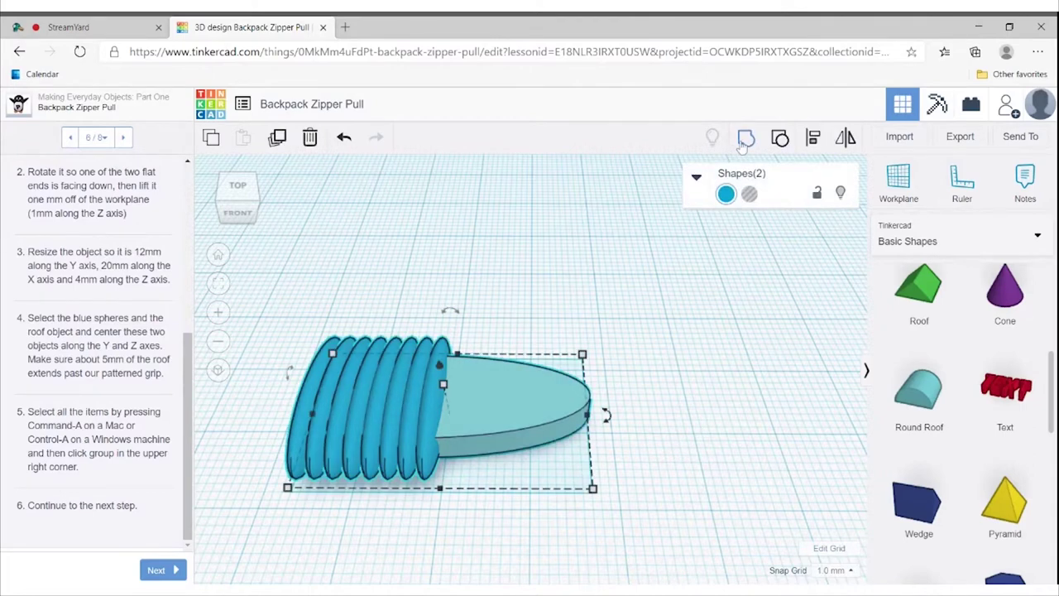
left_click(745, 139)
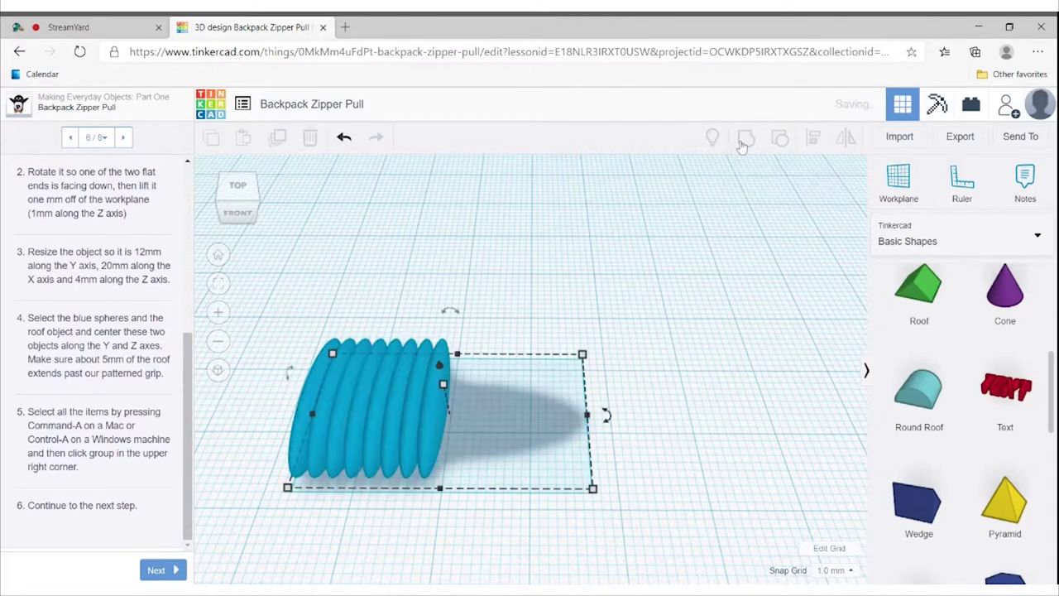
left_click(405, 447)
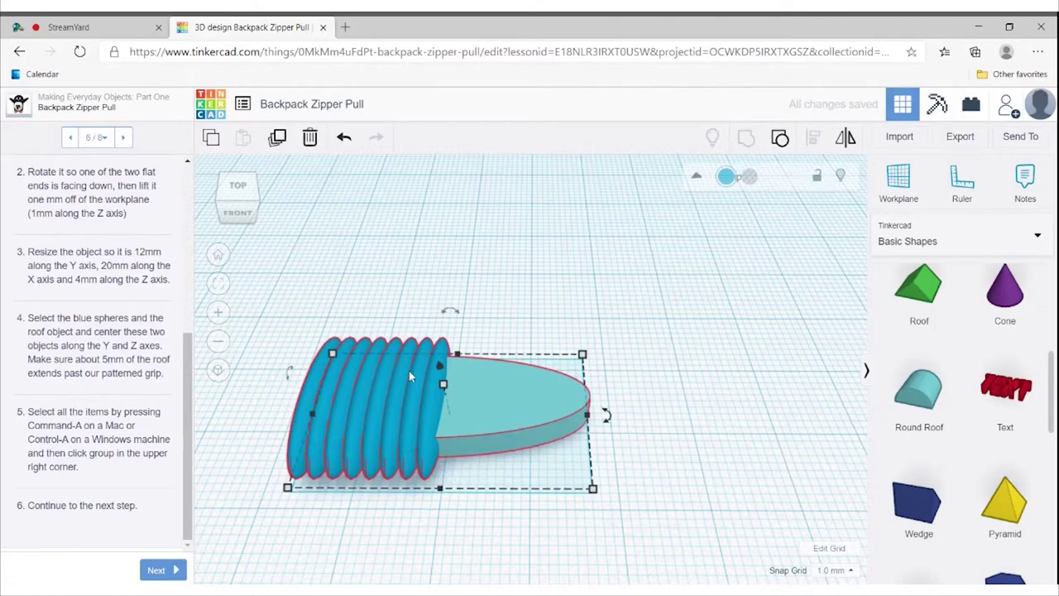
Advance the lesson to the Zipper Hole step and place a hole cylinder
left_click(162, 570)
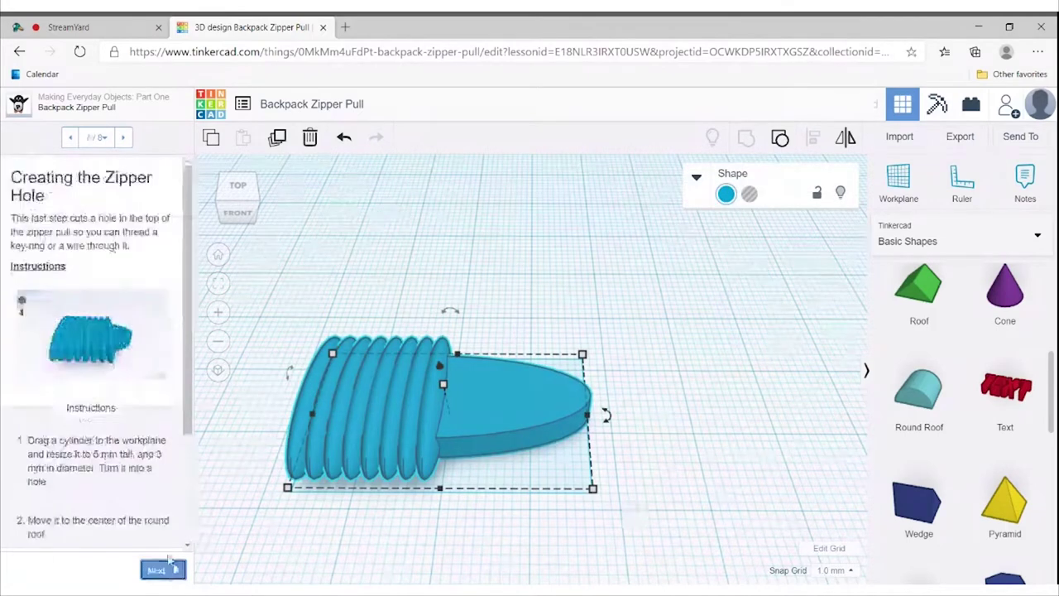
left_click(631, 429)
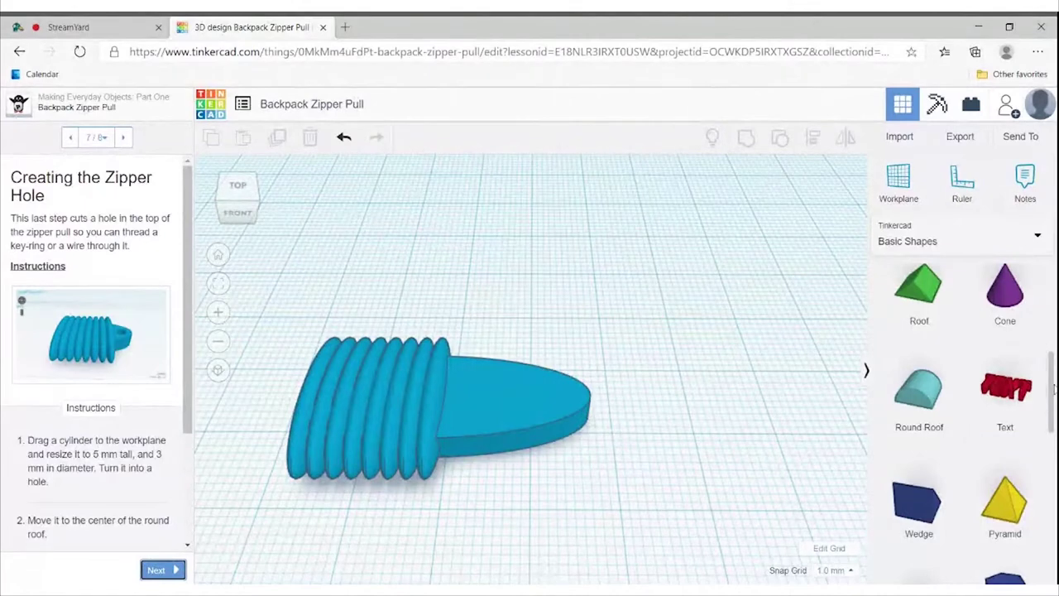
left_click_drag(1054, 389, 1056, 281)
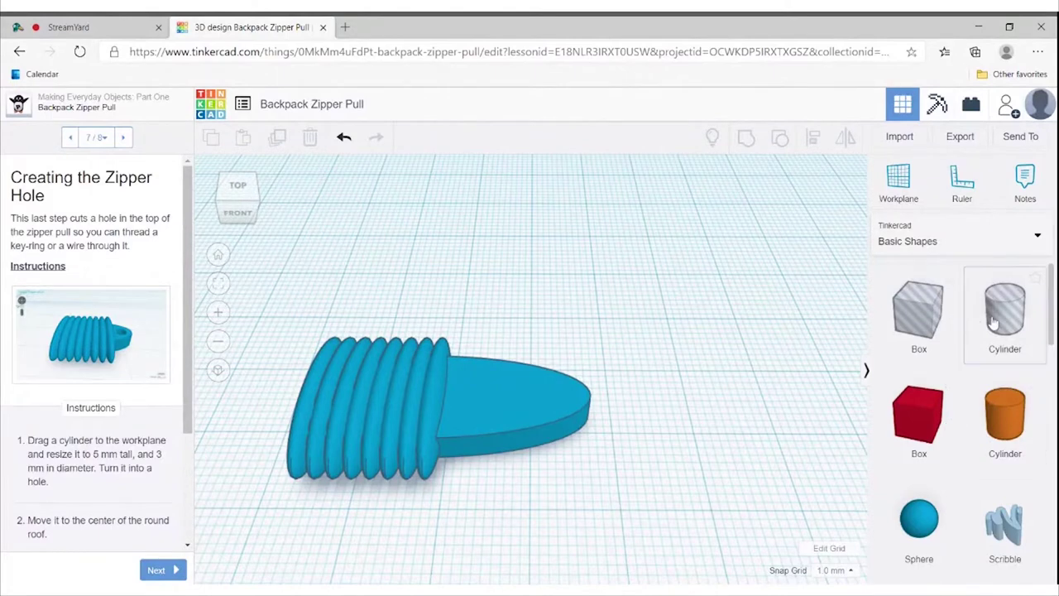
mouse_move(993, 323)
left_mouse_down()
mouse_move(679, 358)
mouse_move(679, 368)
left_mouse_up()
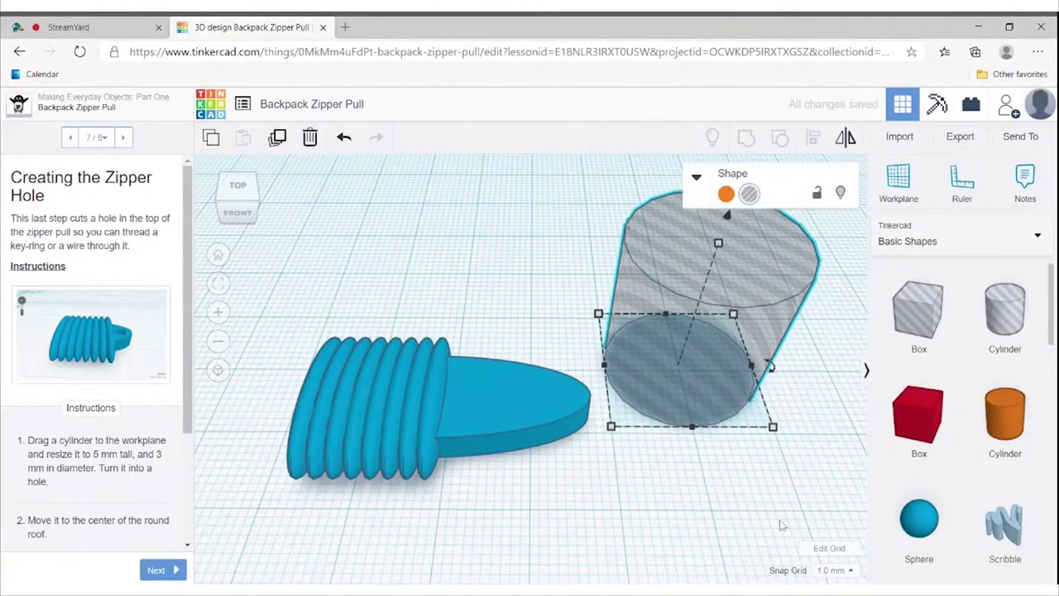
Set the hole cylinder to 5 mm tall and 3 mm wide and deep
right_click_drag(786, 531, 753, 478)
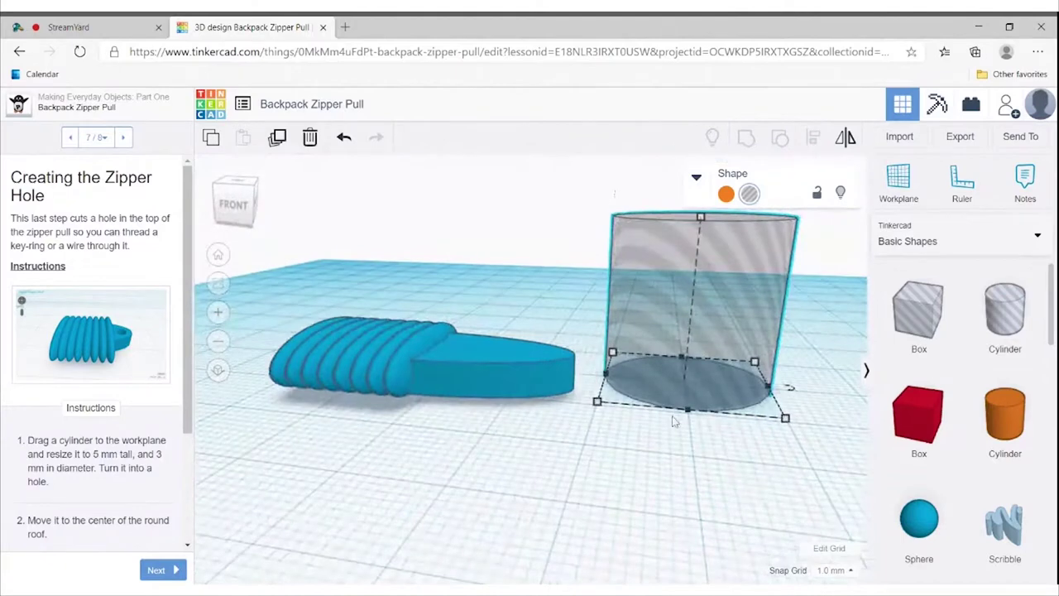
scroll(679, 416, "down", 2)
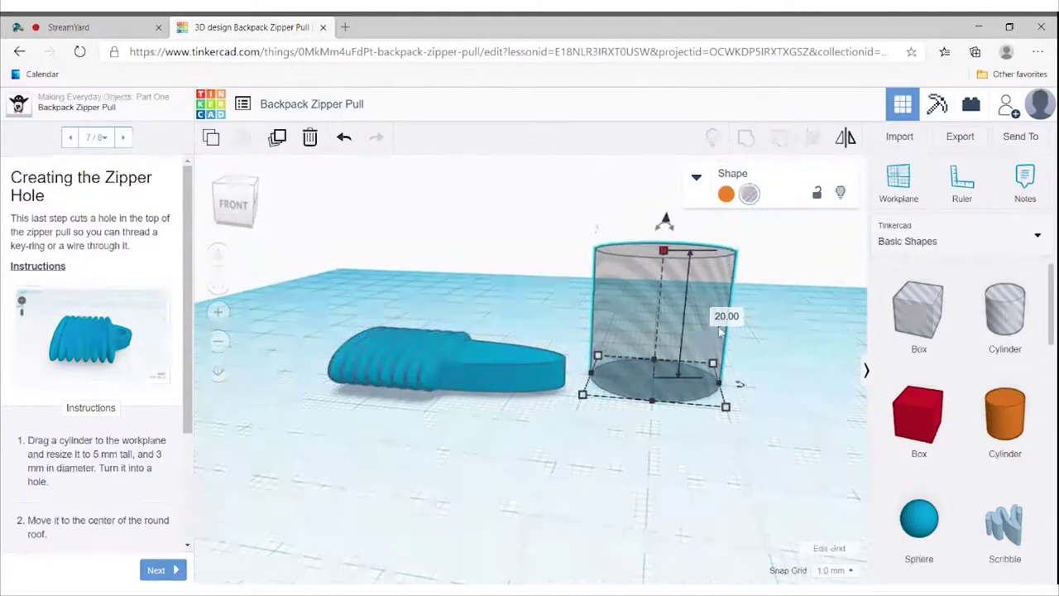
left_click(725, 323)
type("5")
key("Return")
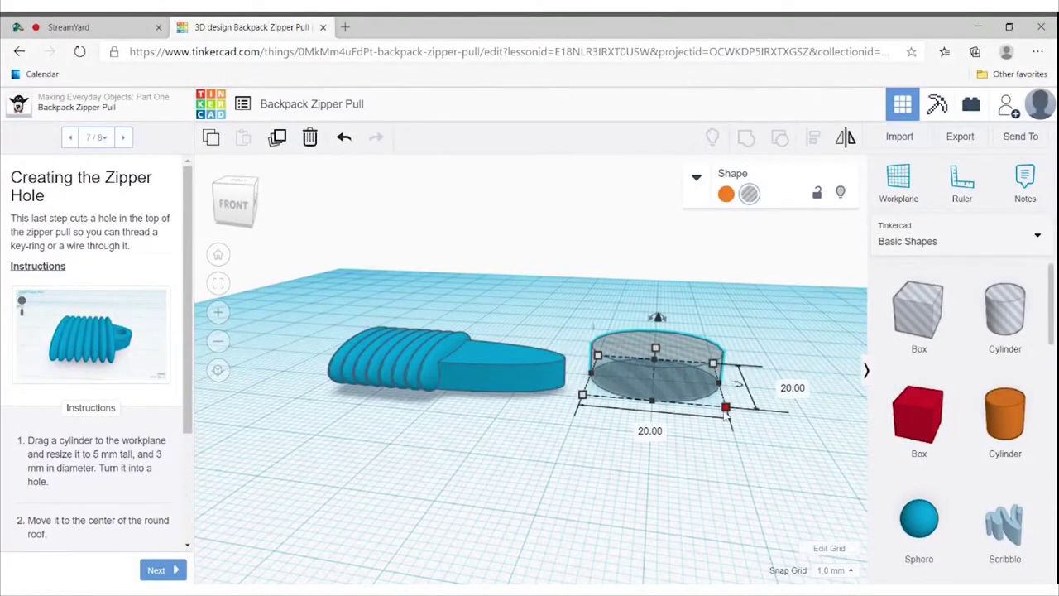
mouse_move(725, 407)
left_click(653, 432)
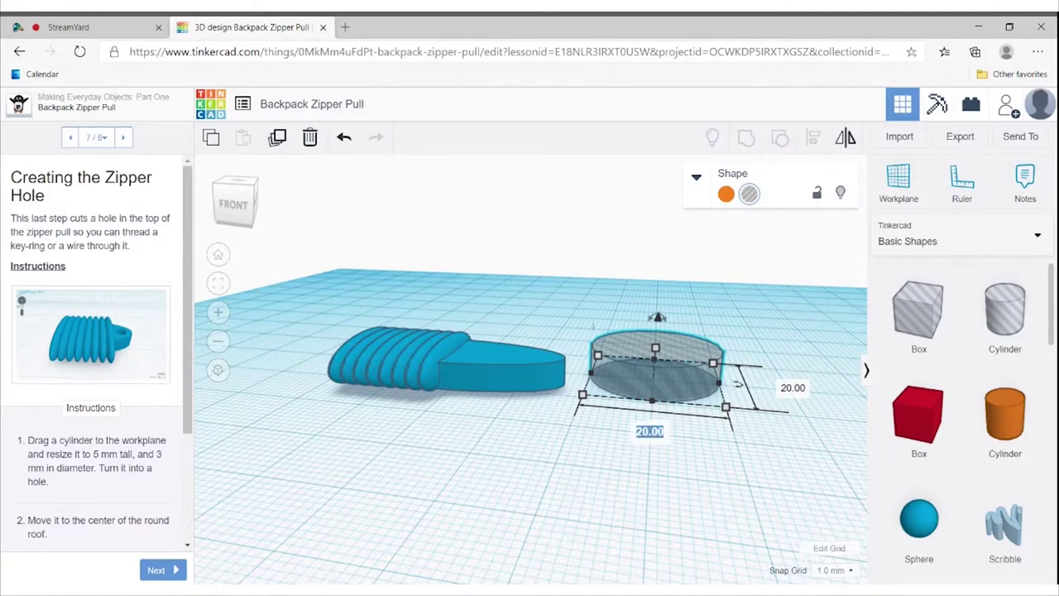
type("3")
key("Return")
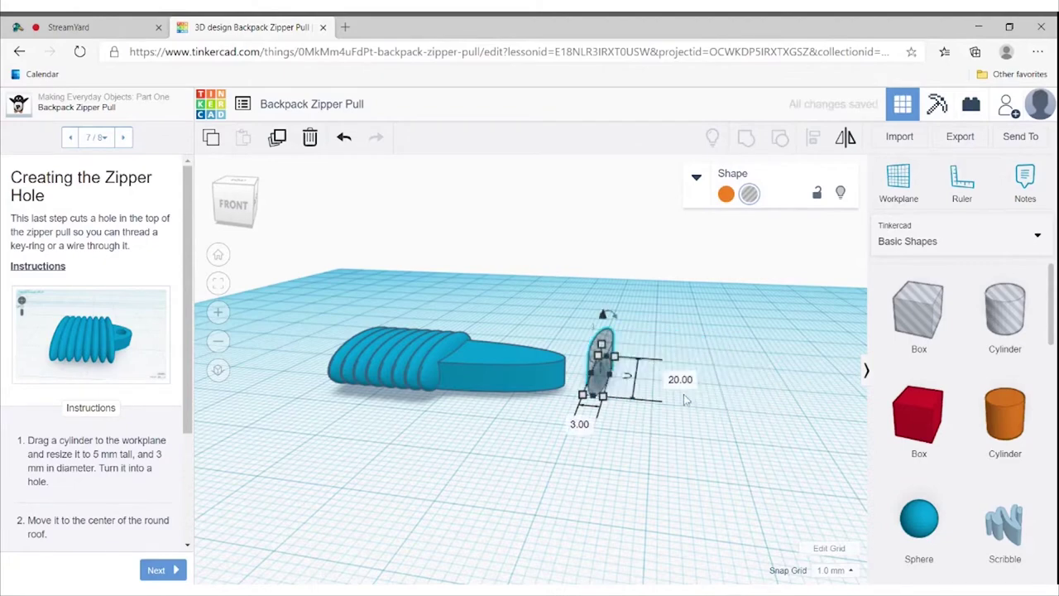
left_click(680, 380)
type("3")
key("Return")
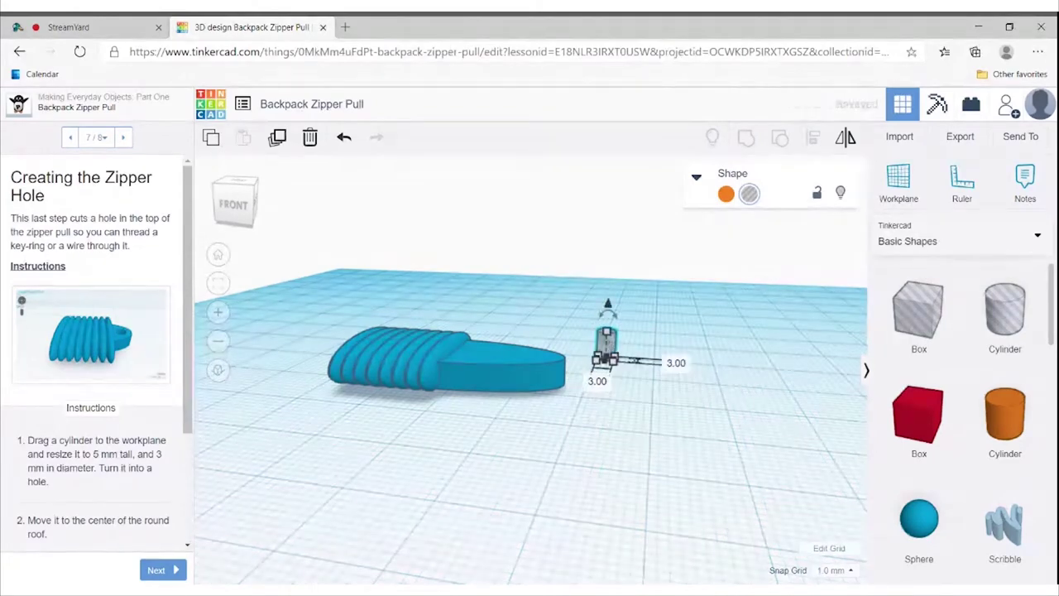
left_click(616, 422)
Move the hole cylinder onto the round end of the tab
mouse_move(608, 425)
right_mouse_down()
mouse_move(578, 459)
mouse_move(601, 471)
right_mouse_up()
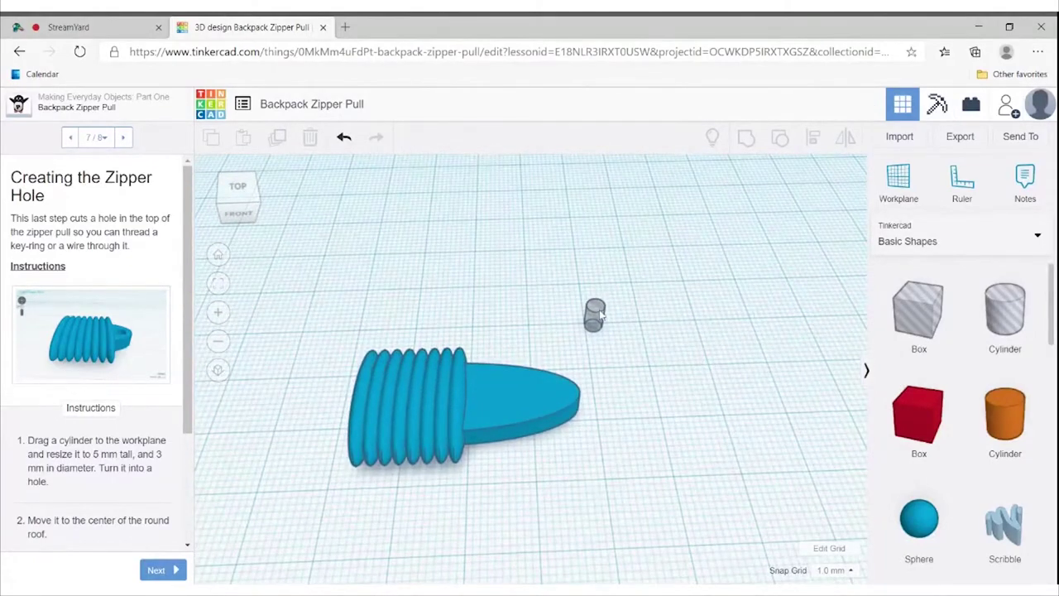
left_click_drag(595, 315, 551, 396)
left_click(554, 480)
right_click_drag(554, 480, 569, 514)
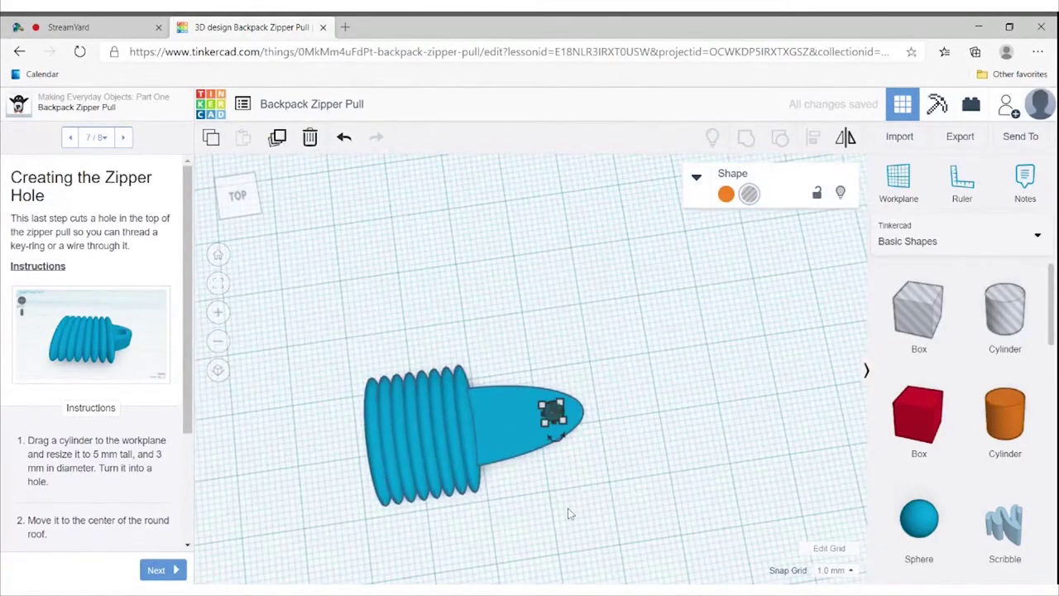
left_click(688, 497)
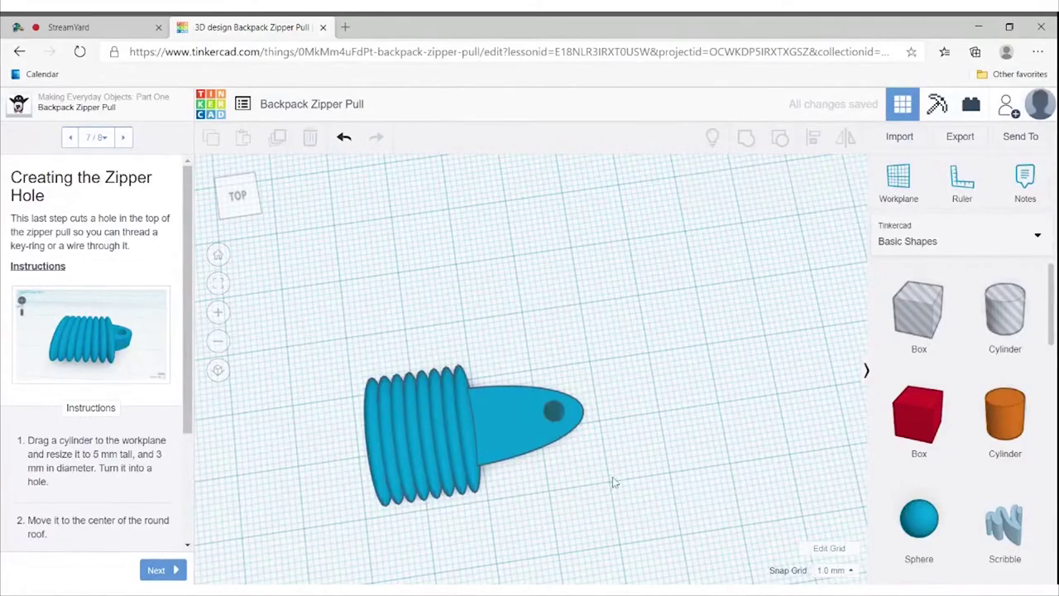
right_click_drag(651, 478, 629, 484)
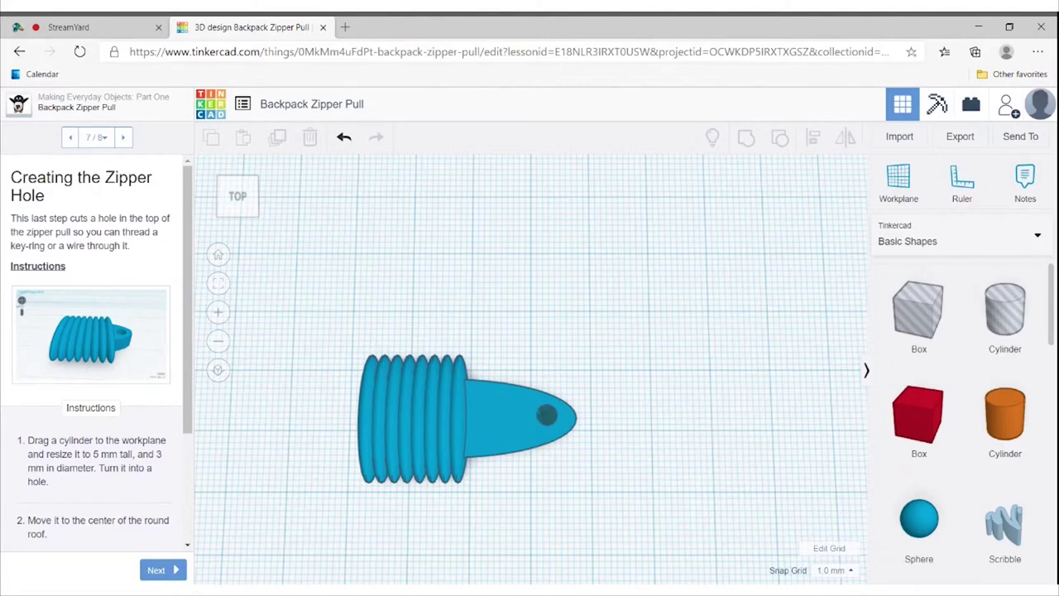
Place a Star from Basic Shapes onto the workplane
scroll(977, 358, "down", 2)
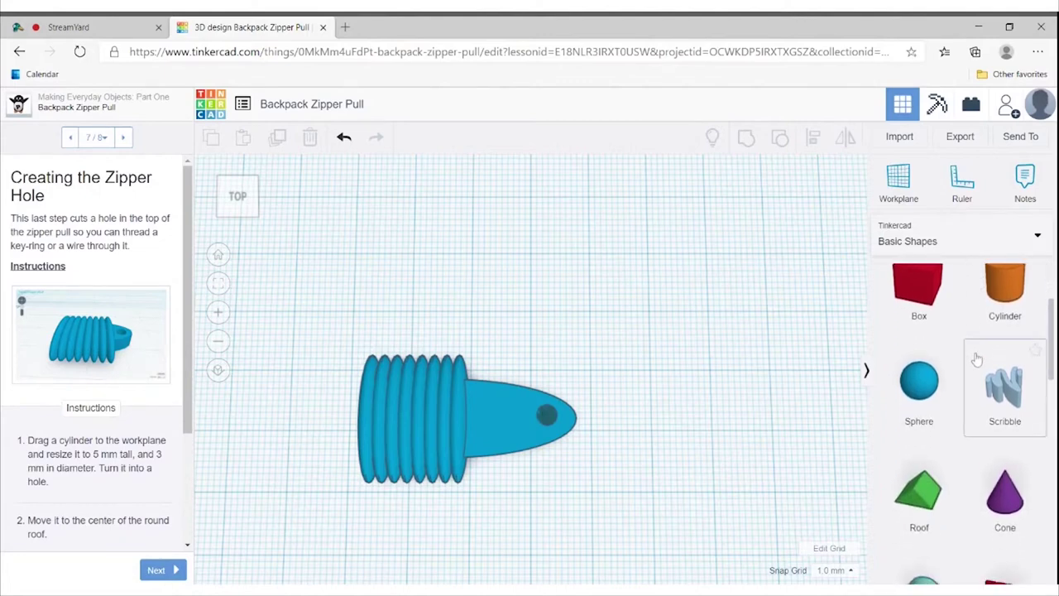
scroll(977, 356, "down", 3)
scroll(975, 389, "down", 3)
scroll(976, 411, "down", 3)
scroll(972, 403, "down", 2)
scroll(980, 381, "down", 2)
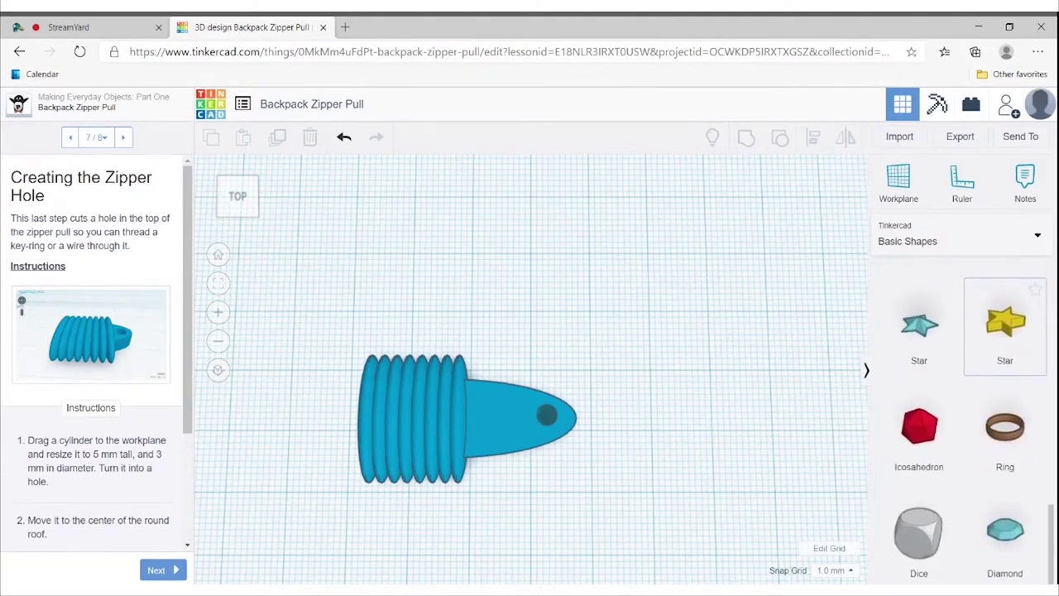
left_click_drag(951, 354, 659, 331)
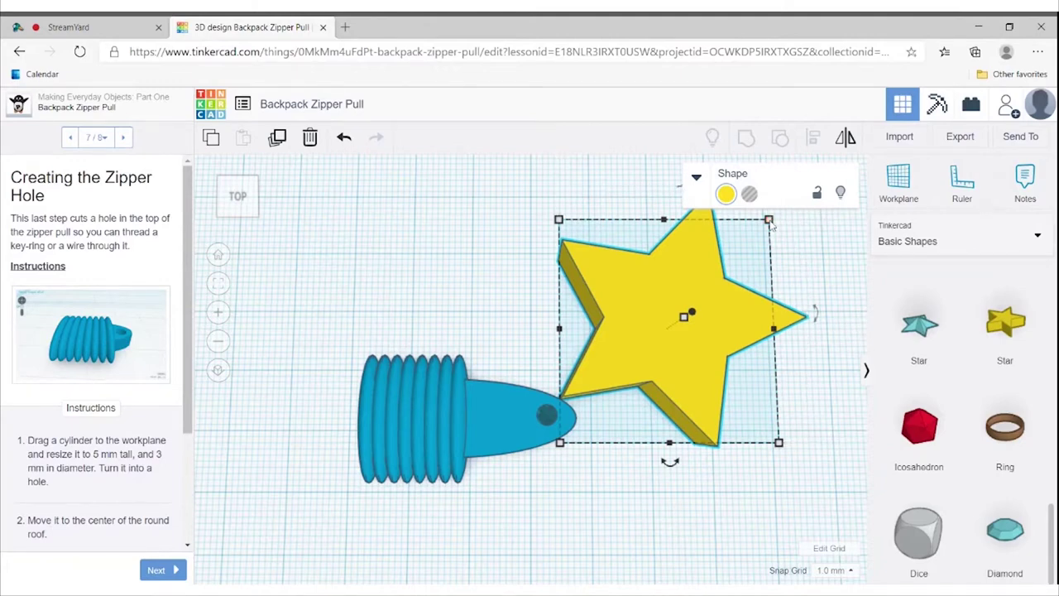
Shrink the star to about 15 by 16 mm
left_click_drag(769, 222, 685, 305)
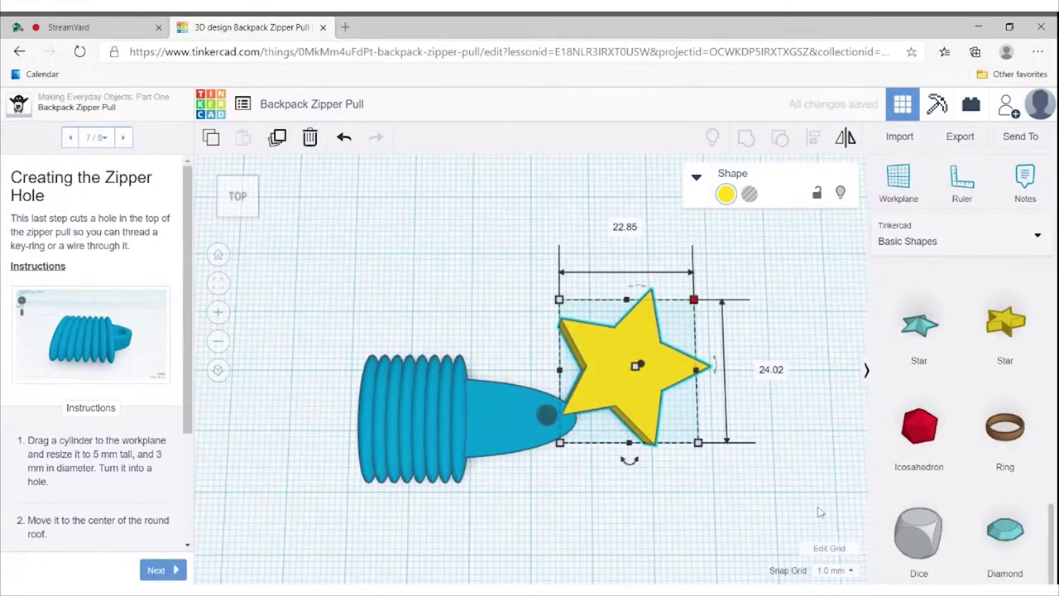
right_click_drag(797, 505, 642, 333)
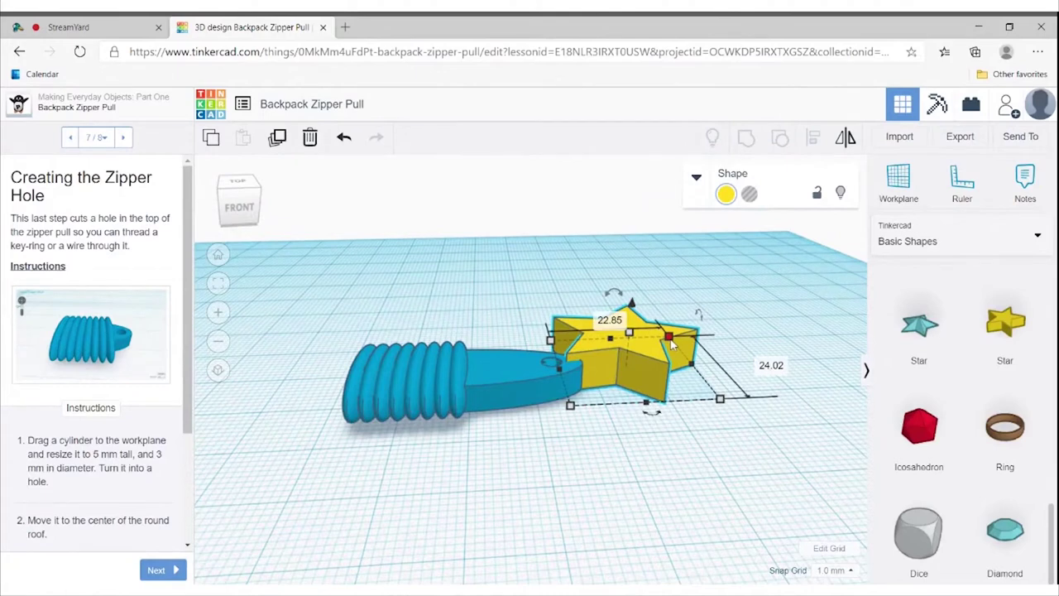
left_click_drag(670, 337, 625, 361)
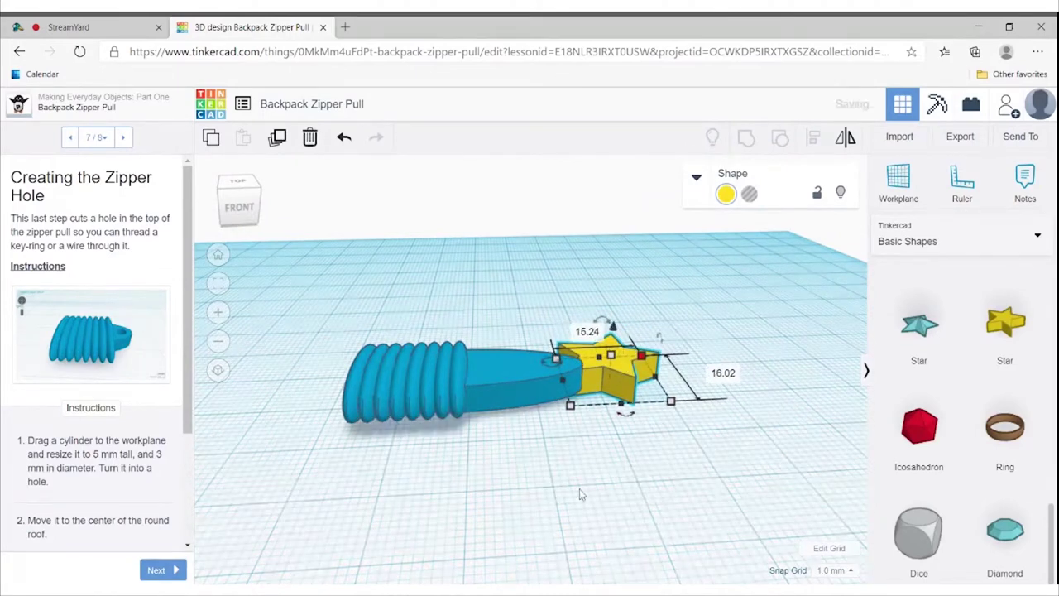
right_click_drag(613, 467, 589, 530)
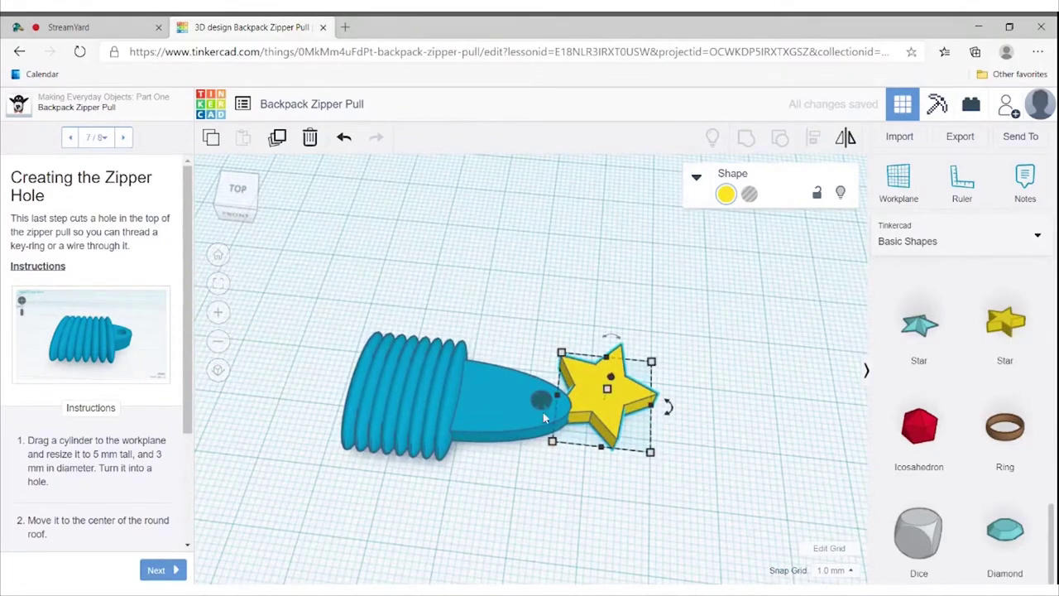
right_click_drag(521, 499, 549, 510)
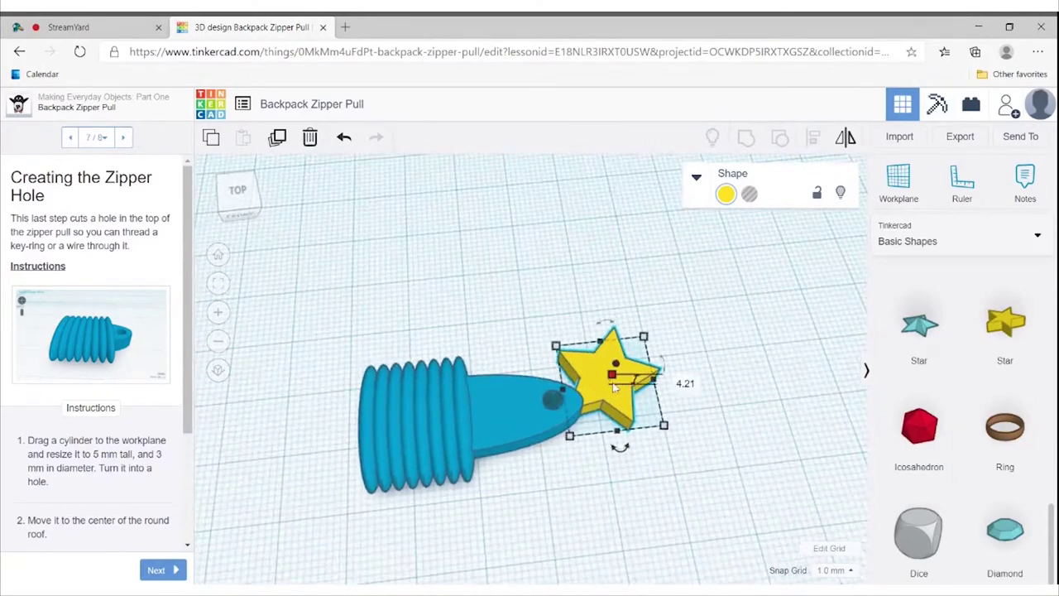
right_click_drag(709, 455, 674, 431)
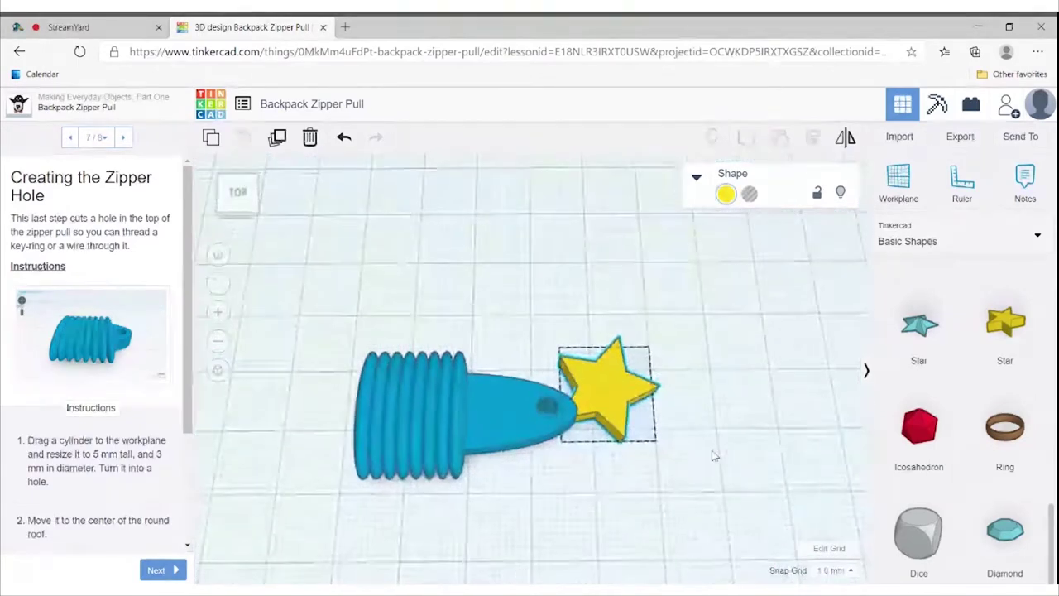
Raise the star off the workplane and drag it over the tab's round end
left_click(645, 481)
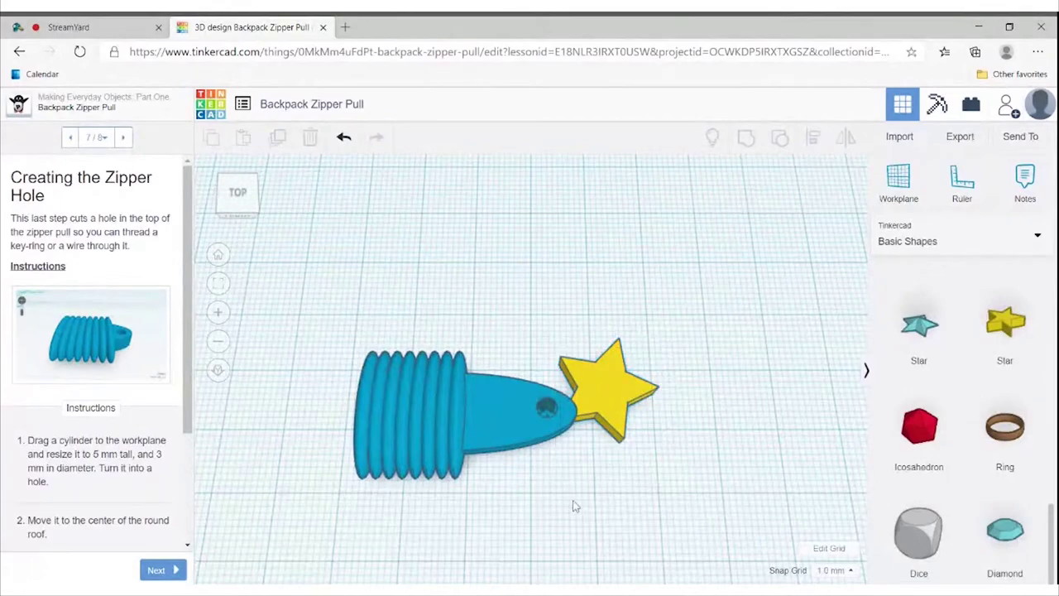
right_click_drag(581, 481, 490, 375)
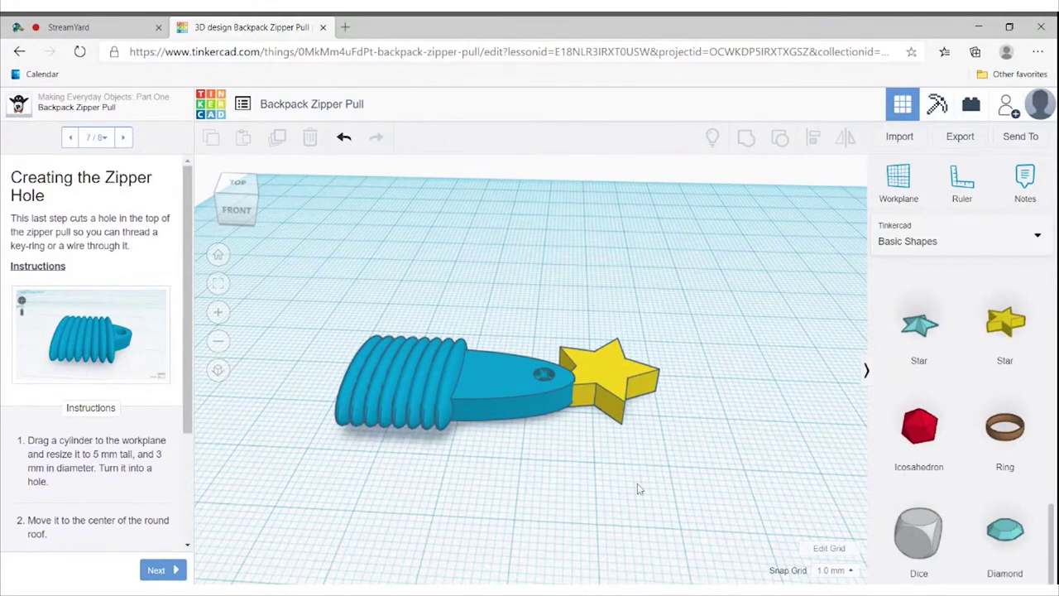
mouse_move(649, 481)
right_mouse_down()
mouse_move(646, 447)
mouse_move(597, 394)
right_mouse_up()
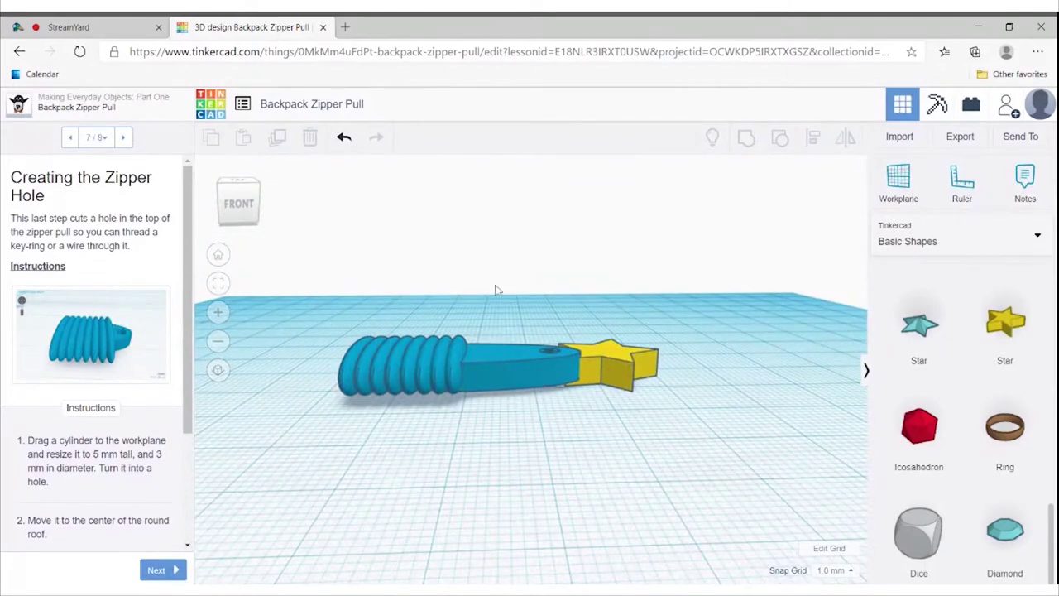
left_click(609, 369)
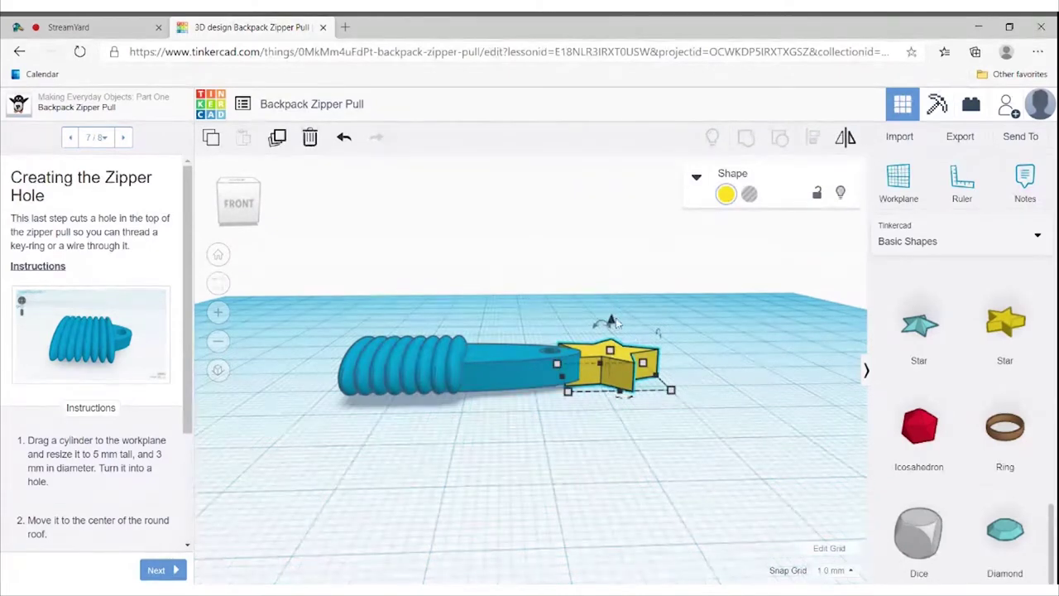
left_click_drag(616, 318, 616, 303)
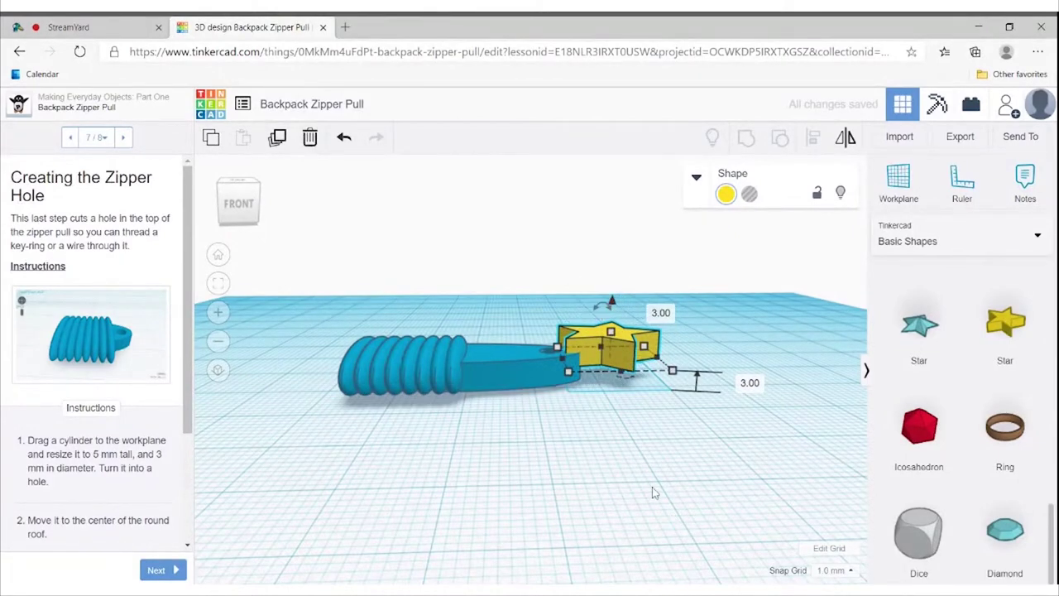
left_click(580, 423)
right_click_drag(580, 422, 606, 359)
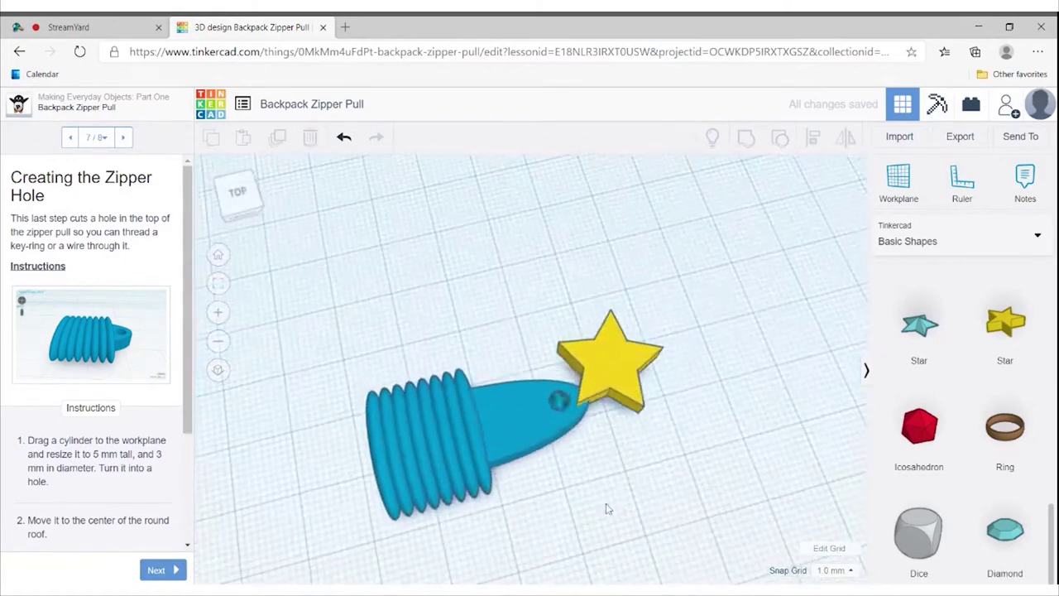
left_click_drag(607, 364, 505, 411)
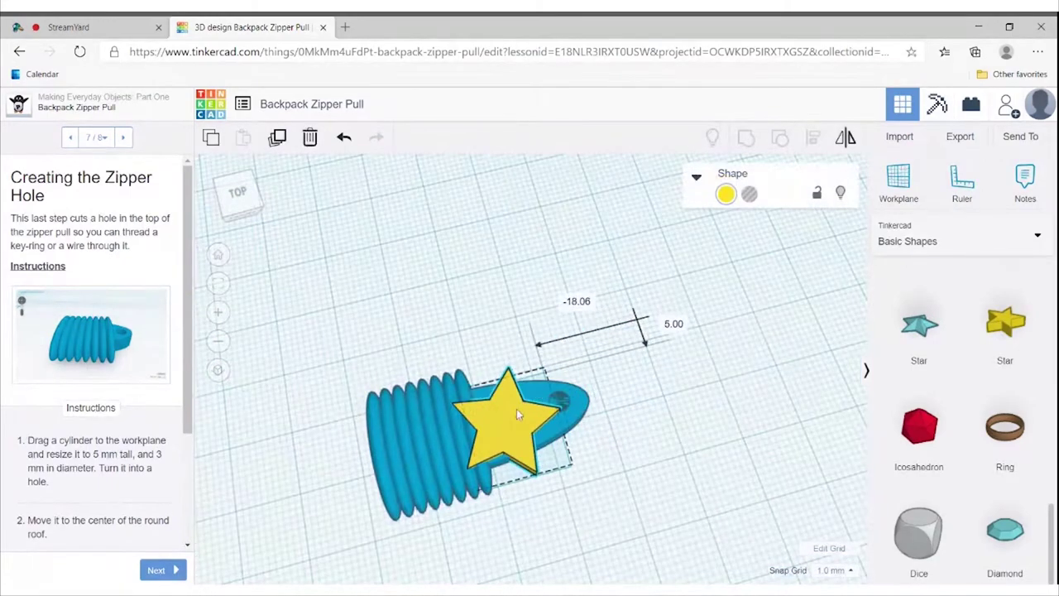
mouse_move(660, 442)
right_mouse_down()
mouse_move(634, 475)
mouse_move(687, 455)
right_mouse_up()
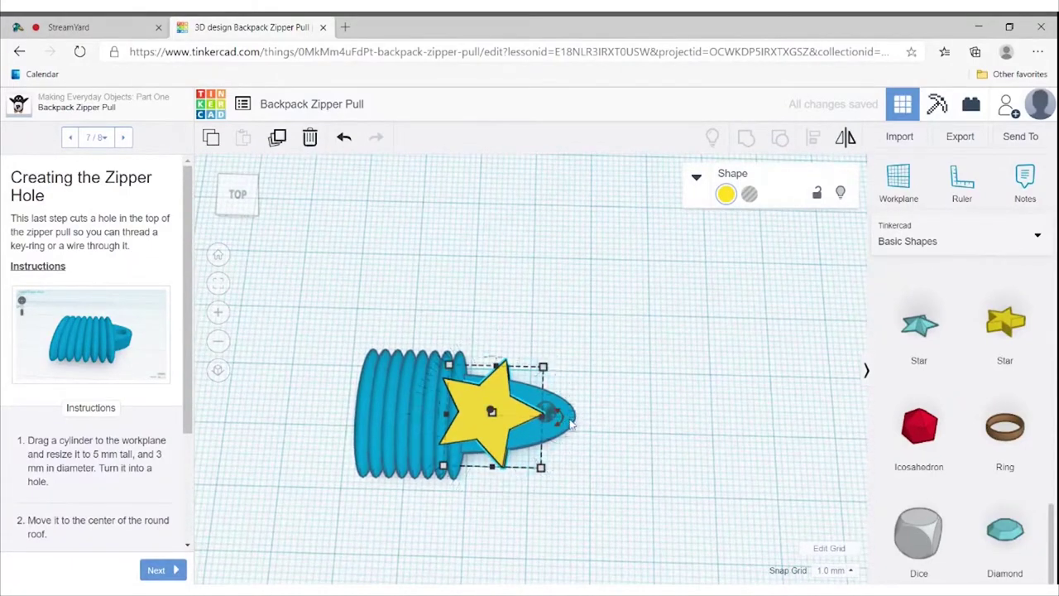
Rotate the star 22.5° and scale it down to 13.93 mm
left_click(542, 417, "shift")
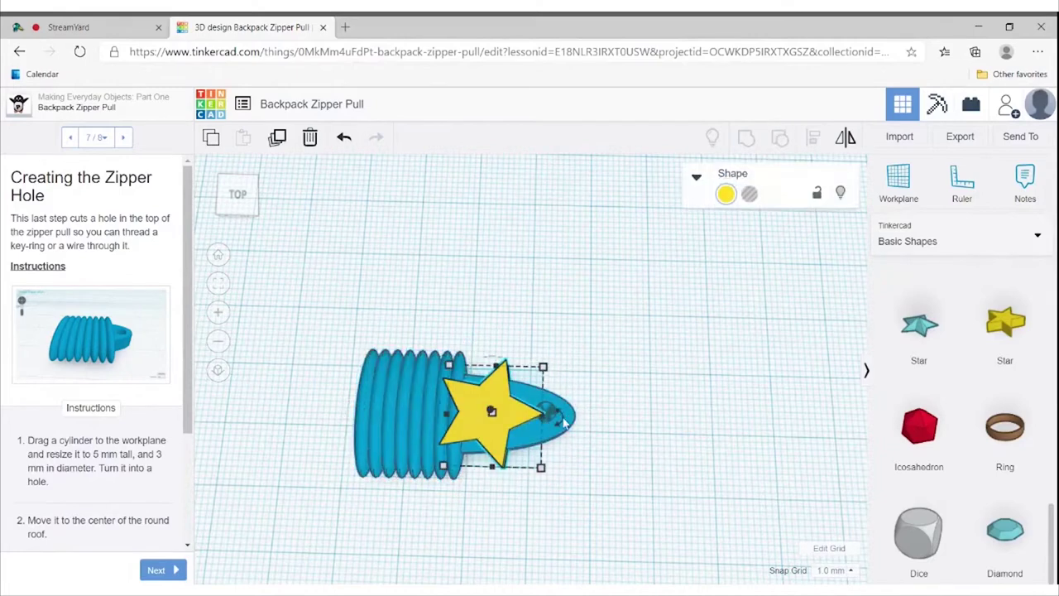
left_click_drag(563, 422, 553, 387)
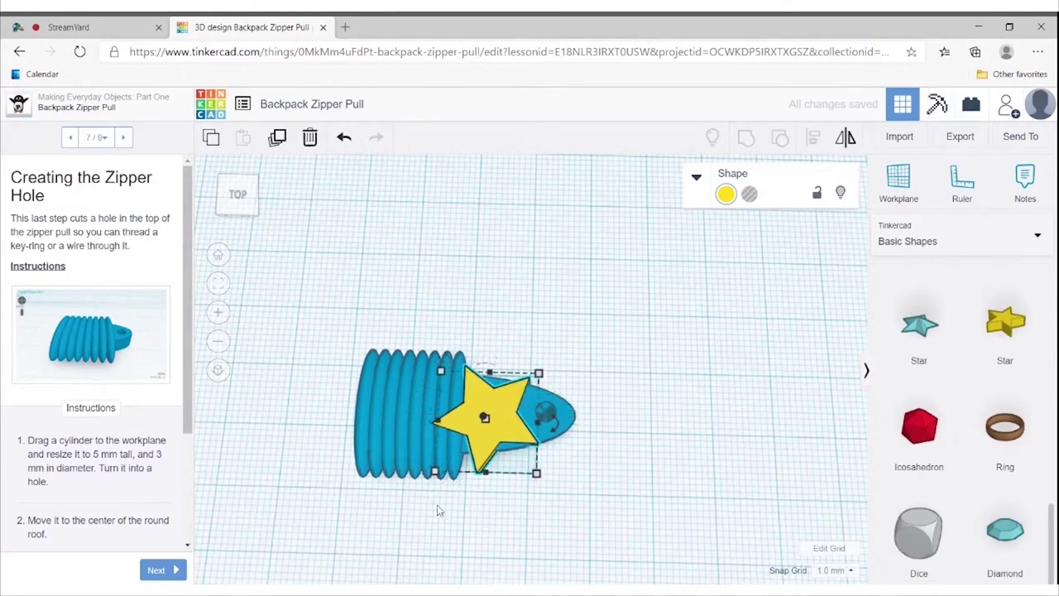
left_click_drag(436, 473, 454, 469)
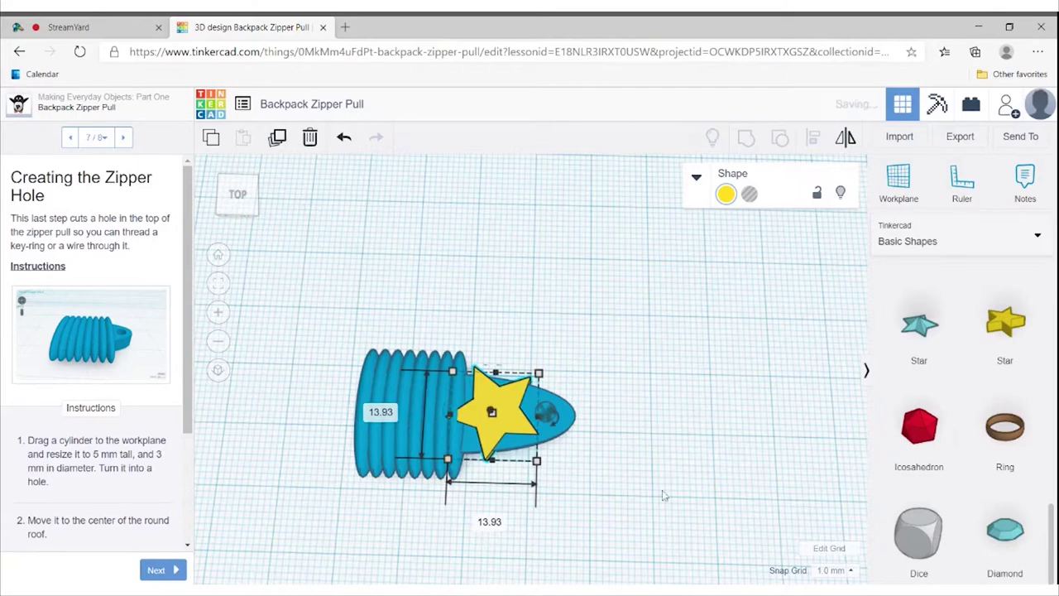
middle_click_drag(660, 489, 677, 443)
left_click(559, 481)
mouse_move(560, 484)
middle_mouse_down()
mouse_move(565, 435)
mouse_move(558, 440)
middle_mouse_up()
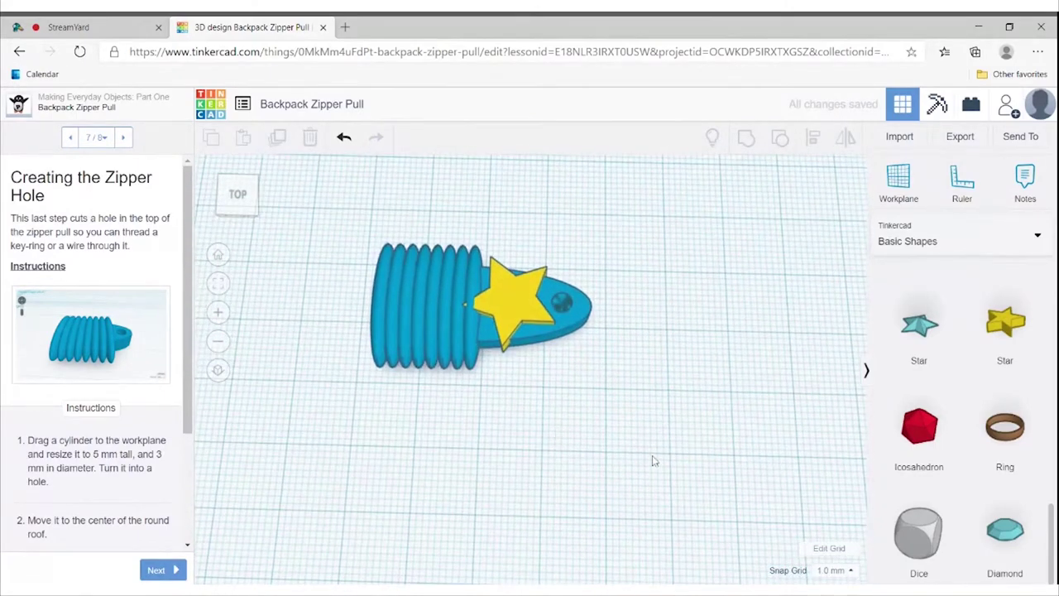
right_click_drag(654, 458, 648, 503)
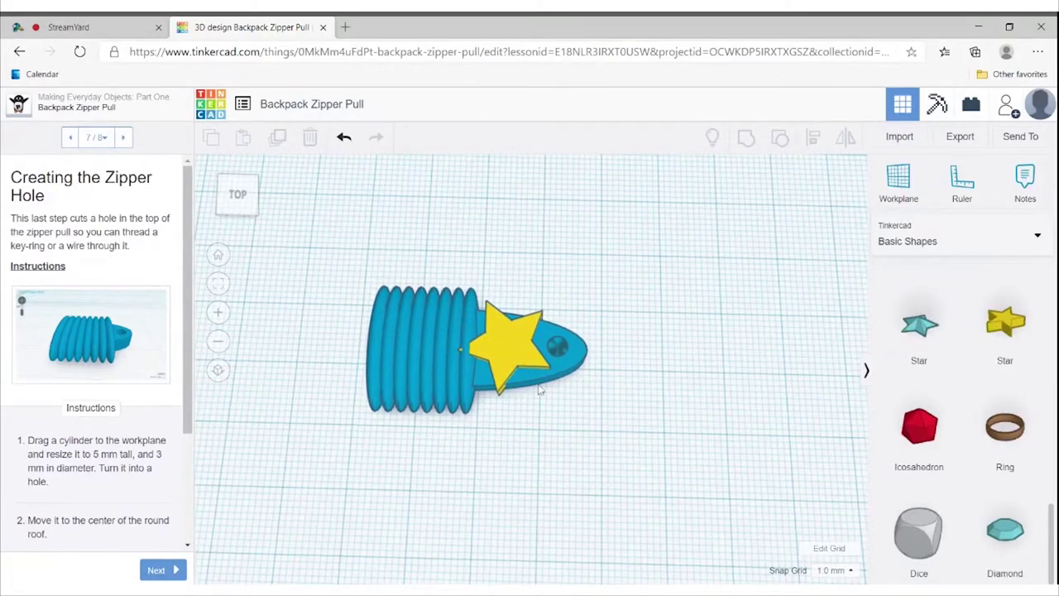
Shrink the star further to 11.93 mm and nudge it down one grid step
left_click(498, 350)
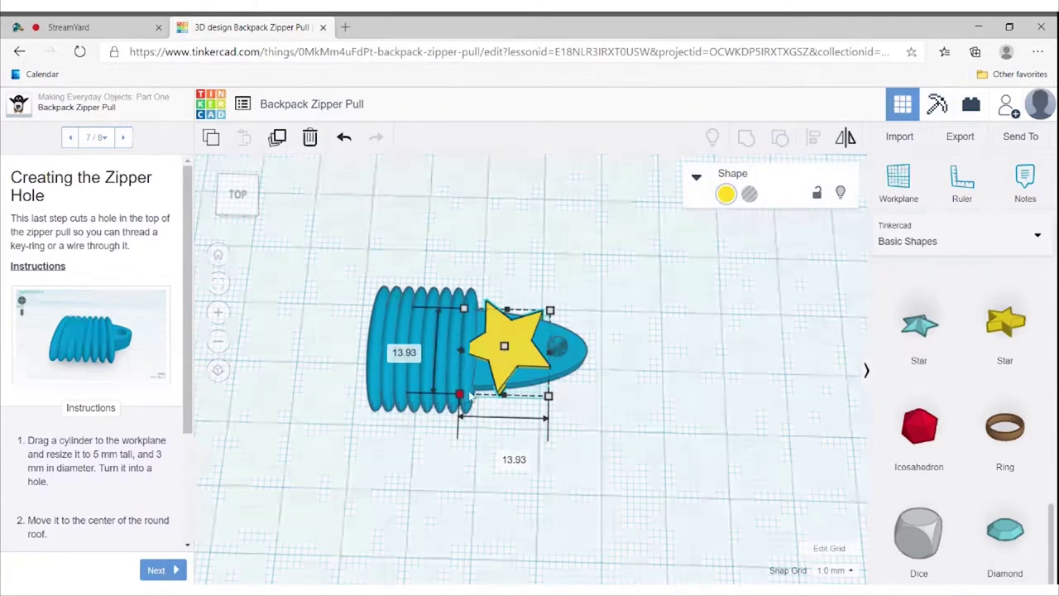
left_click_drag(460, 395, 497, 389)
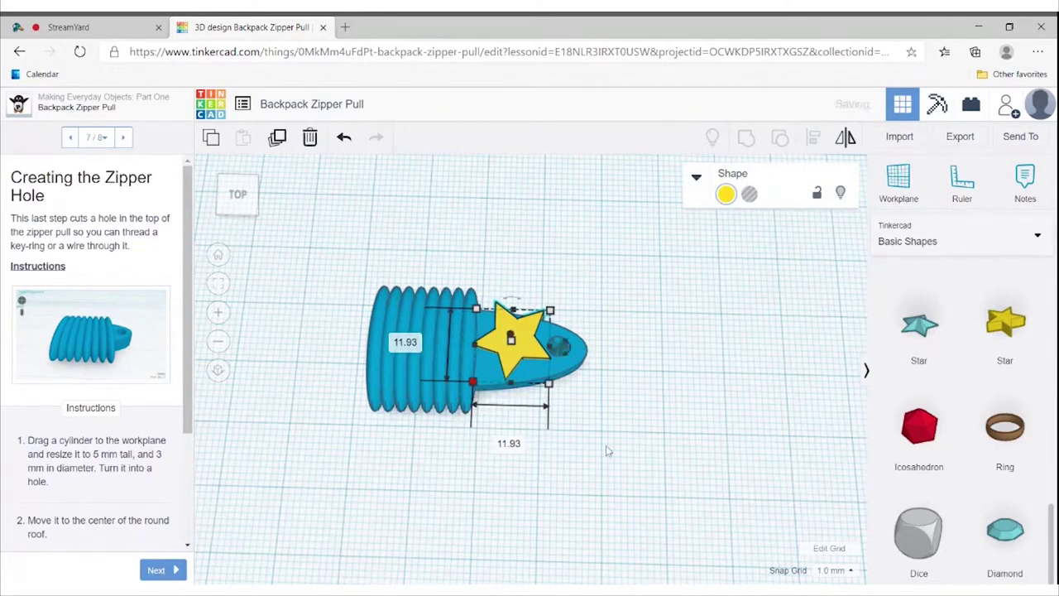
left_click(603, 456)
left_click(513, 349)
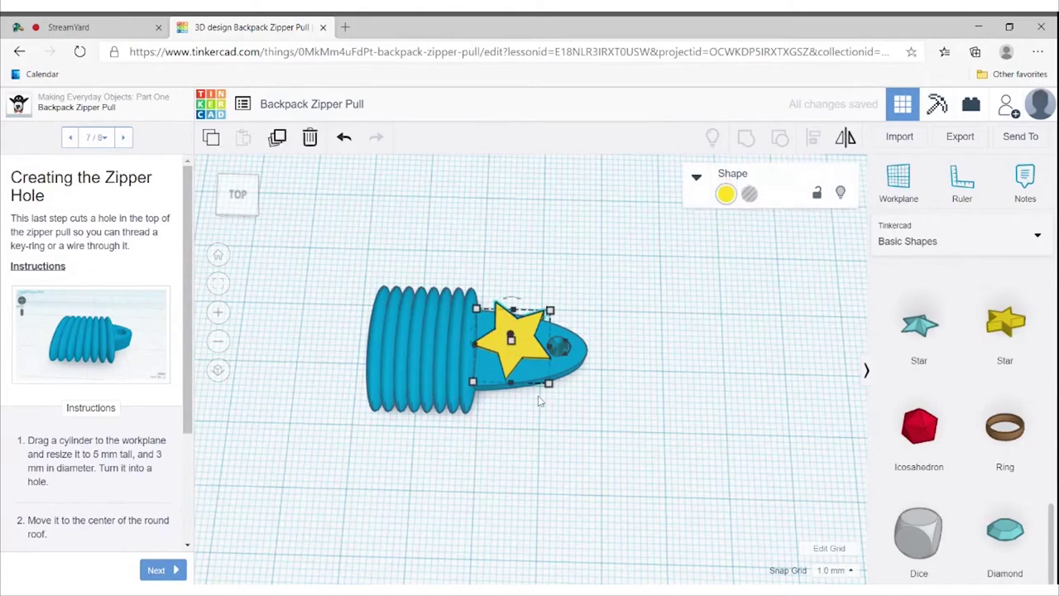
key("Down")
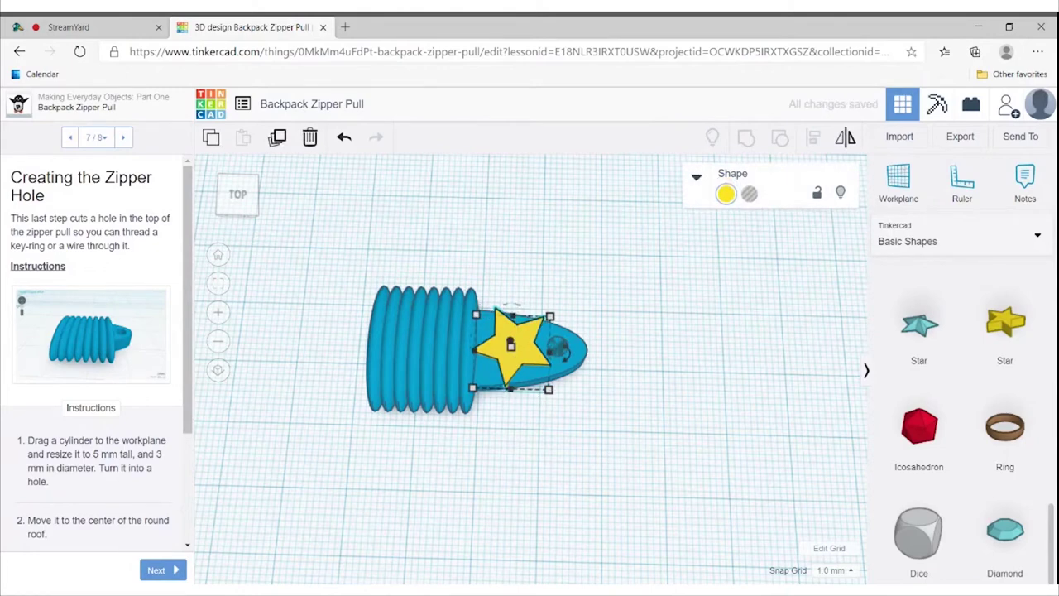
left_click(685, 375)
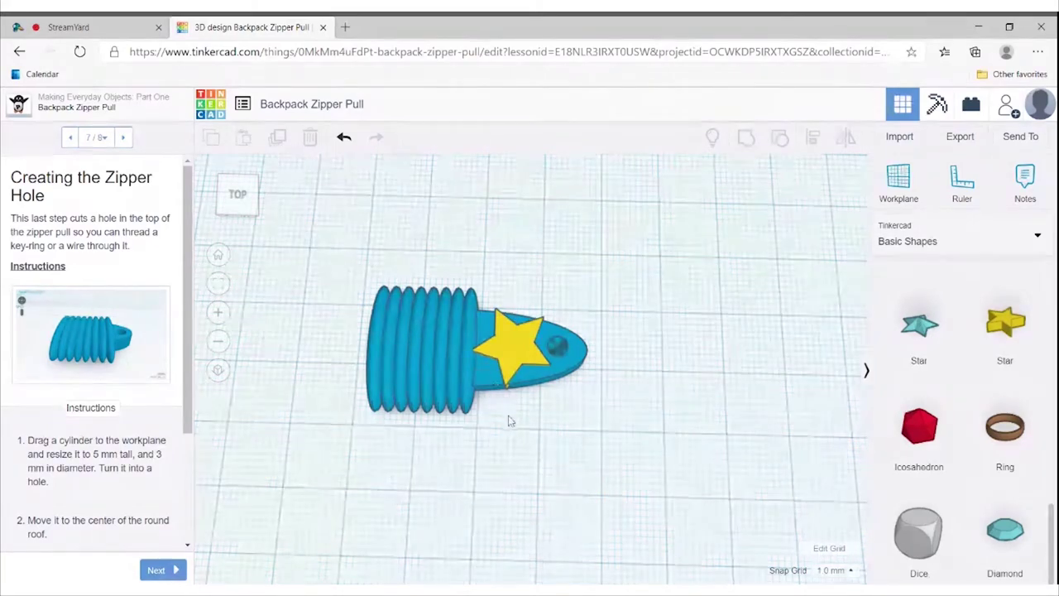
right_click_drag(511, 422, 511, 334)
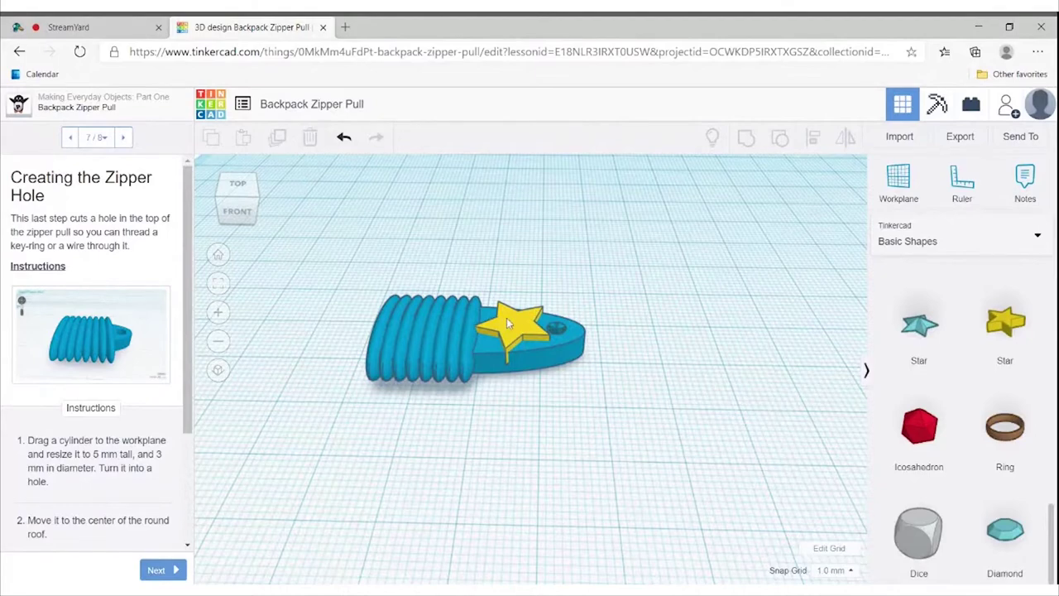
Make the star a hole and group it with the hole cylinder and zipper pull
left_click(506, 317)
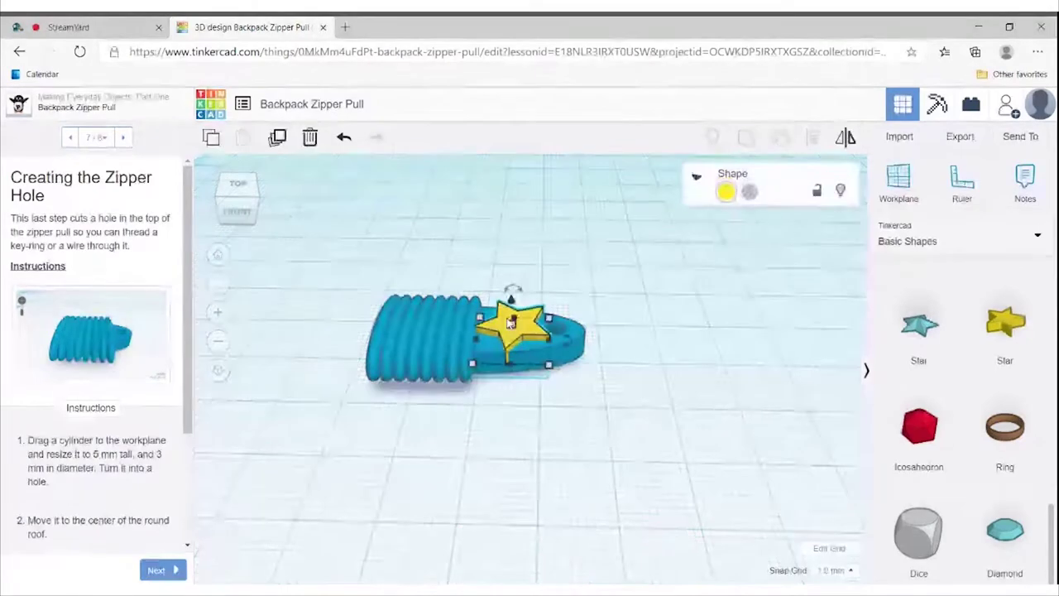
left_click(750, 195)
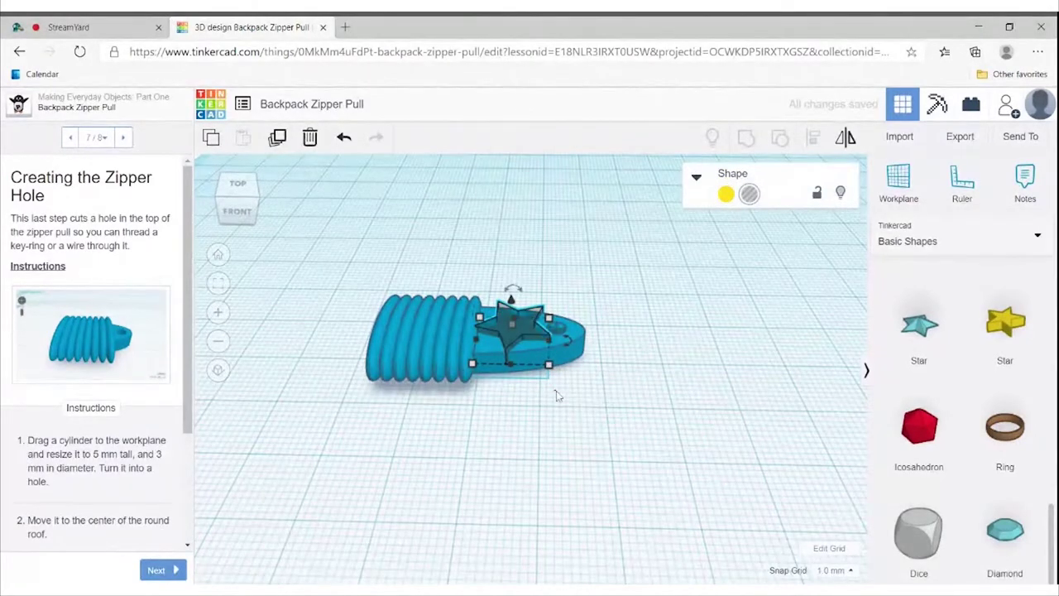
left_click(579, 387)
left_click_drag(612, 394, 331, 266)
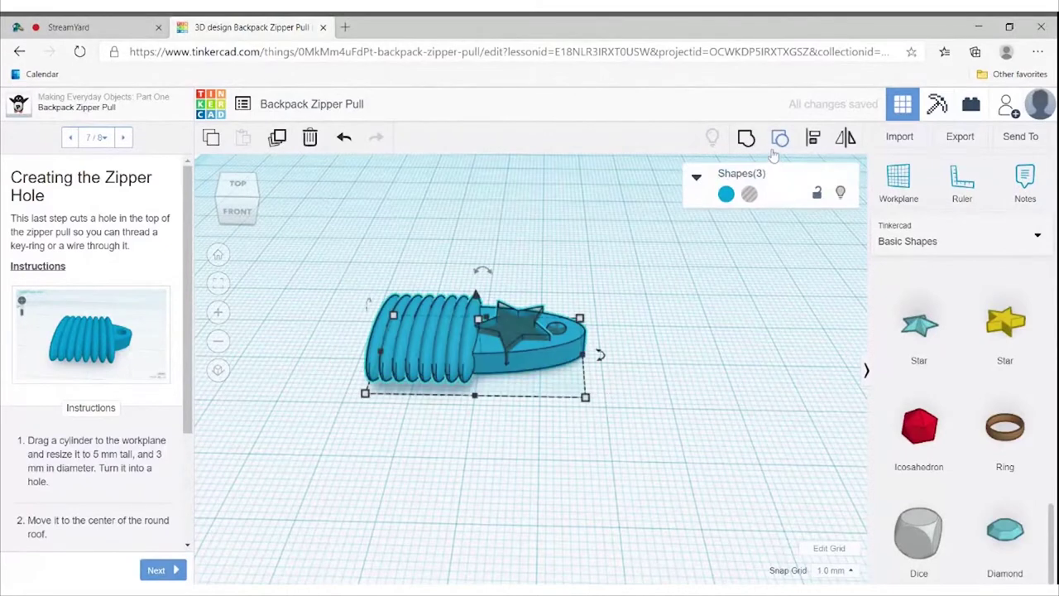
left_click(775, 147)
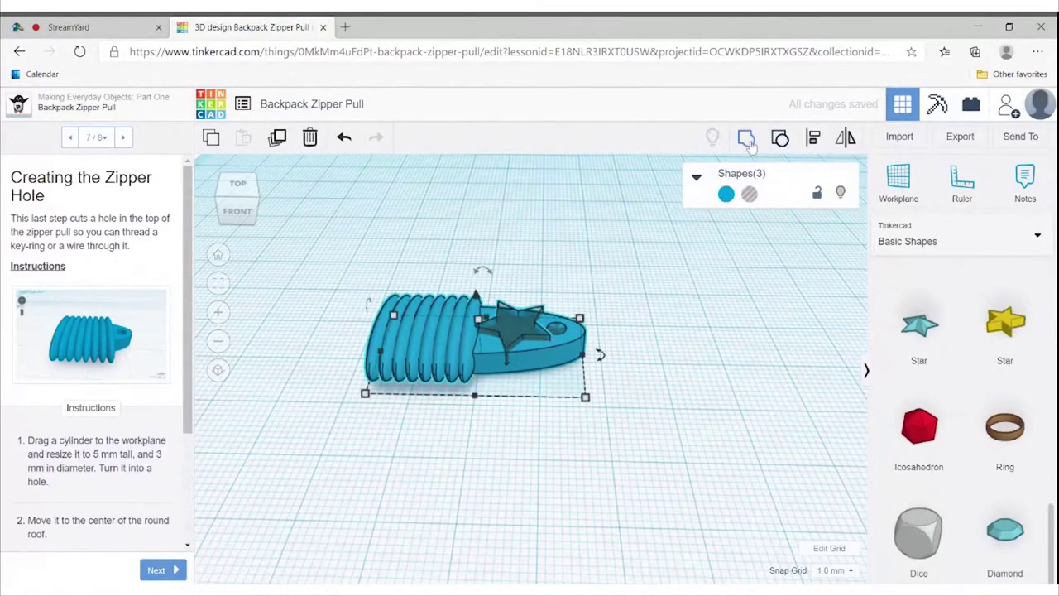
Undo and redo the grouping, then orbit to inspect the star imprint
left_click(546, 456)
key("ctrl+z")
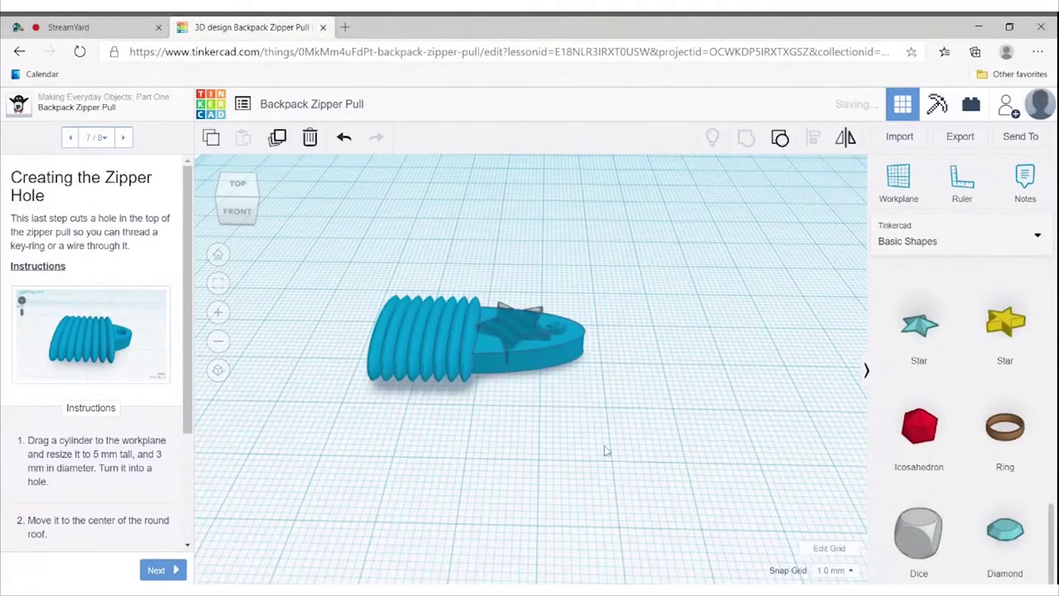
key("ctrl+y")
right_click_drag(604, 445, 593, 496)
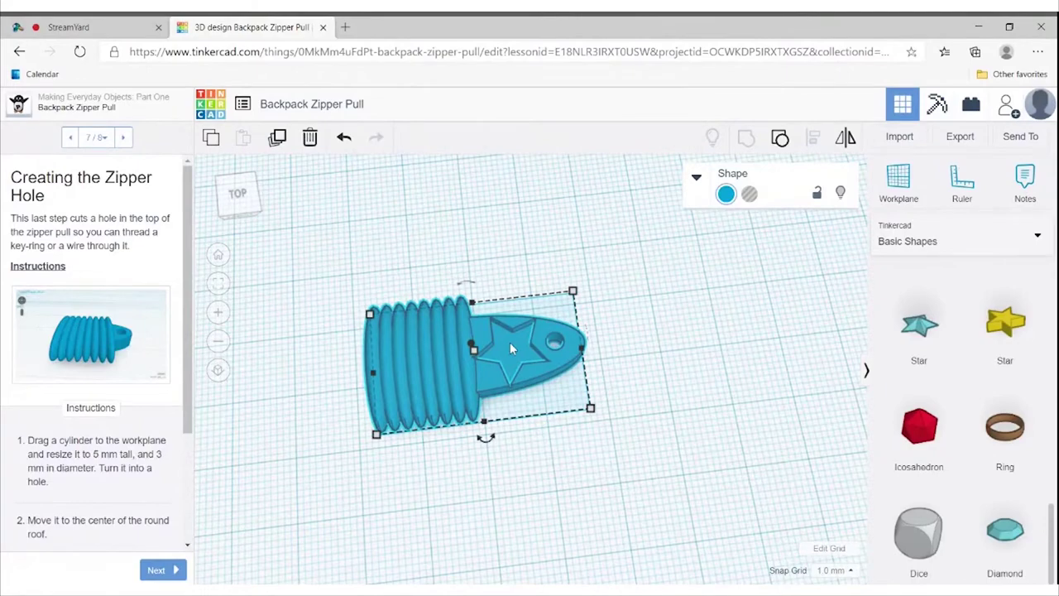
right_click_drag(587, 487, 581, 452)
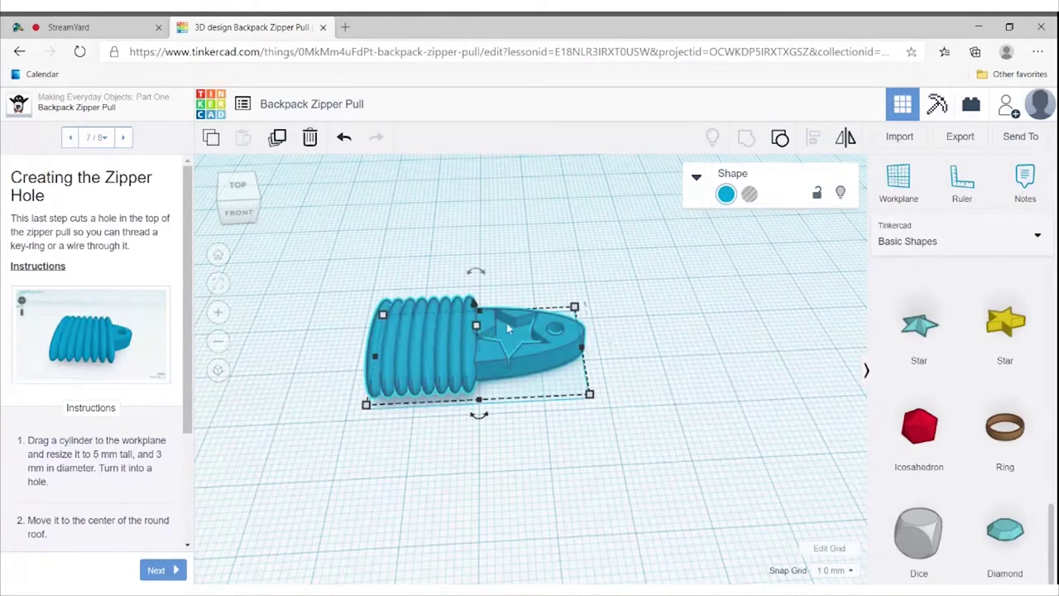
mouse_move(499, 324)
right_mouse_down()
mouse_move(568, 439)
mouse_move(519, 357)
right_mouse_up()
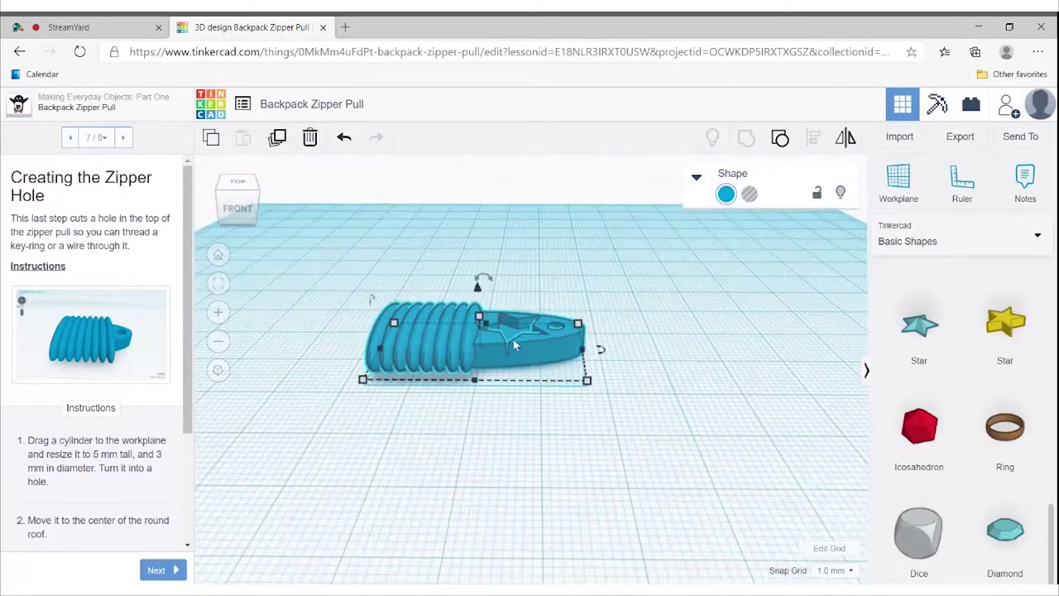
mouse_move(563, 413)
right_mouse_down()
mouse_move(577, 493)
mouse_move(563, 496)
mouse_move(613, 438)
right_mouse_up()
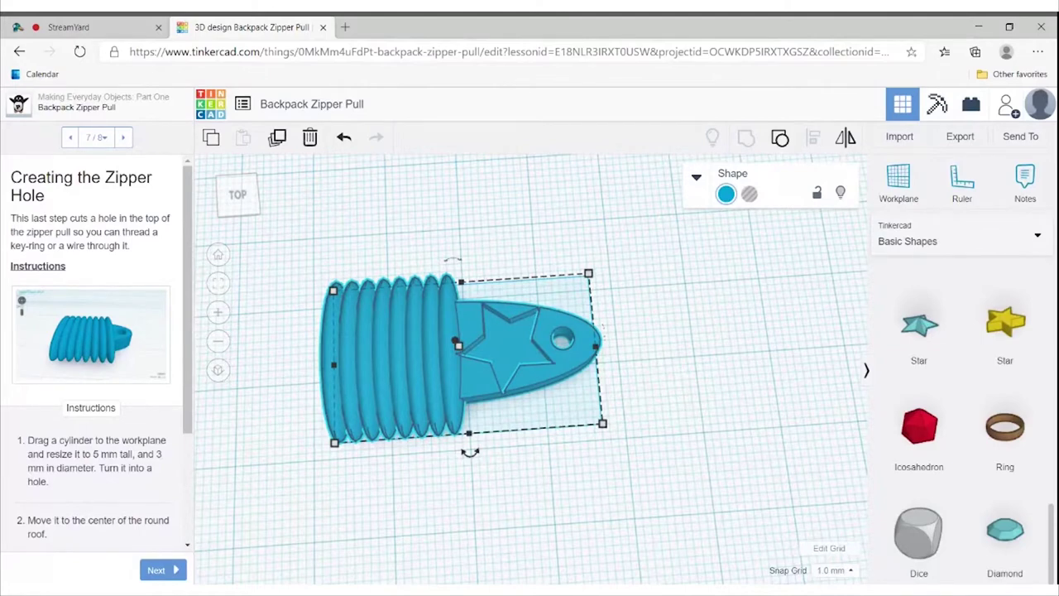
mouse_move(674, 419)
right_mouse_down()
mouse_move(636, 414)
mouse_move(661, 382)
mouse_move(539, 361)
right_mouse_up()
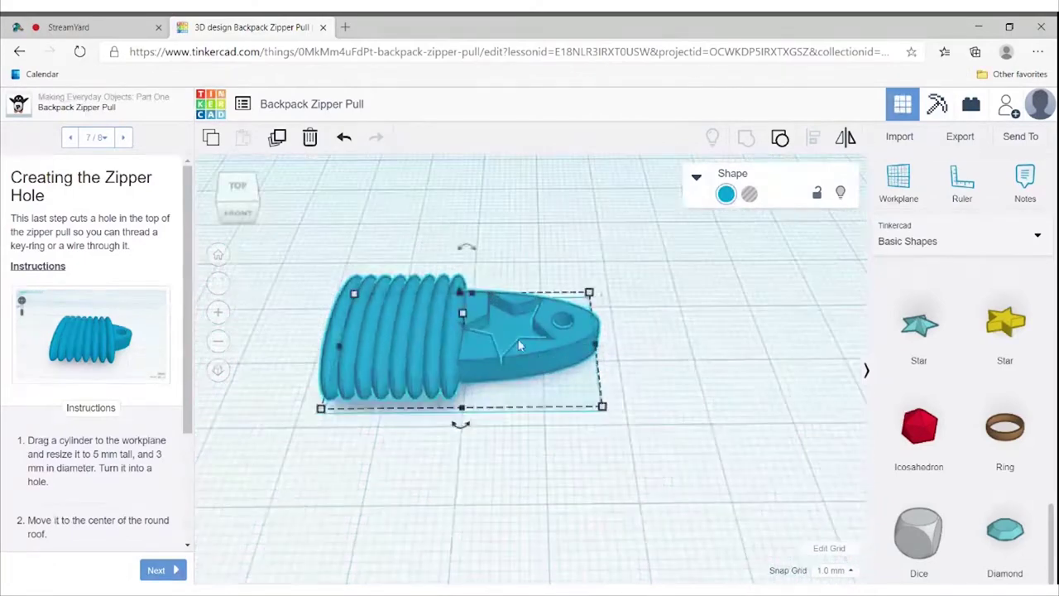
Advance the lesson to step 8, Printing Your Zipper Pull, and deselect the model
left_click(162, 570)
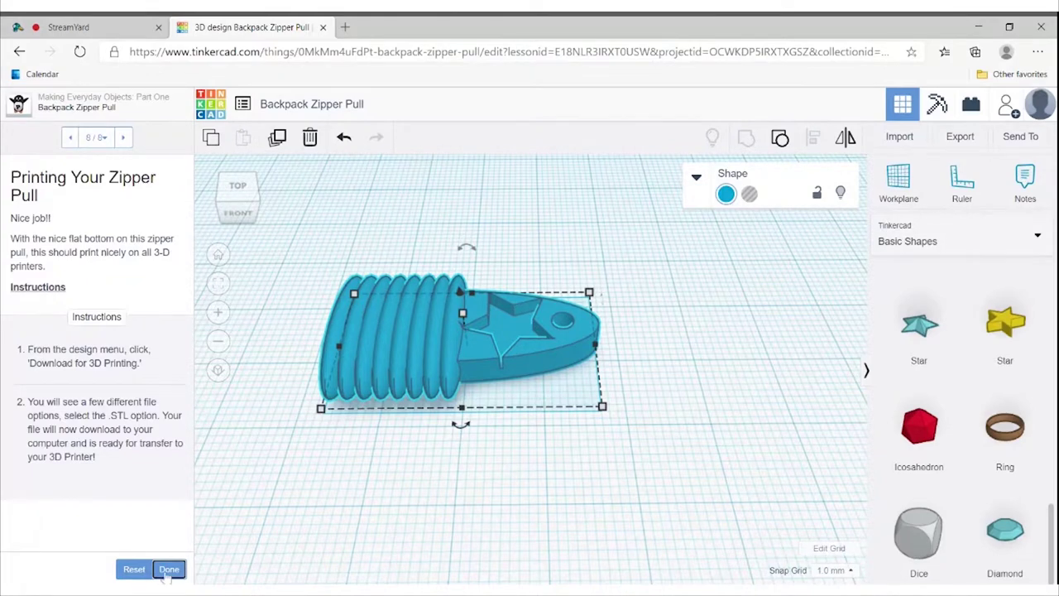
left_click(430, 504)
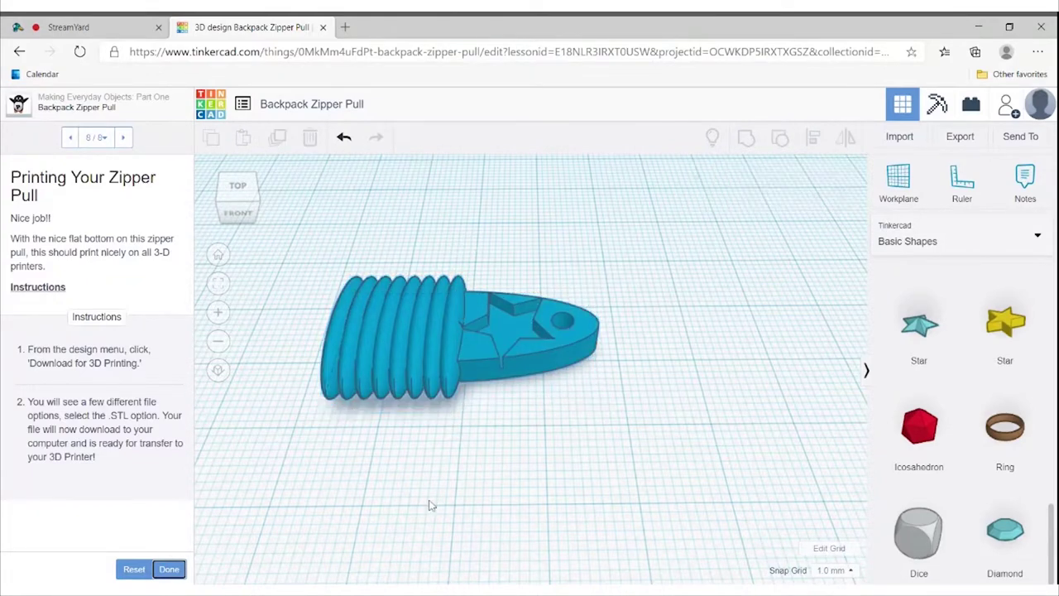